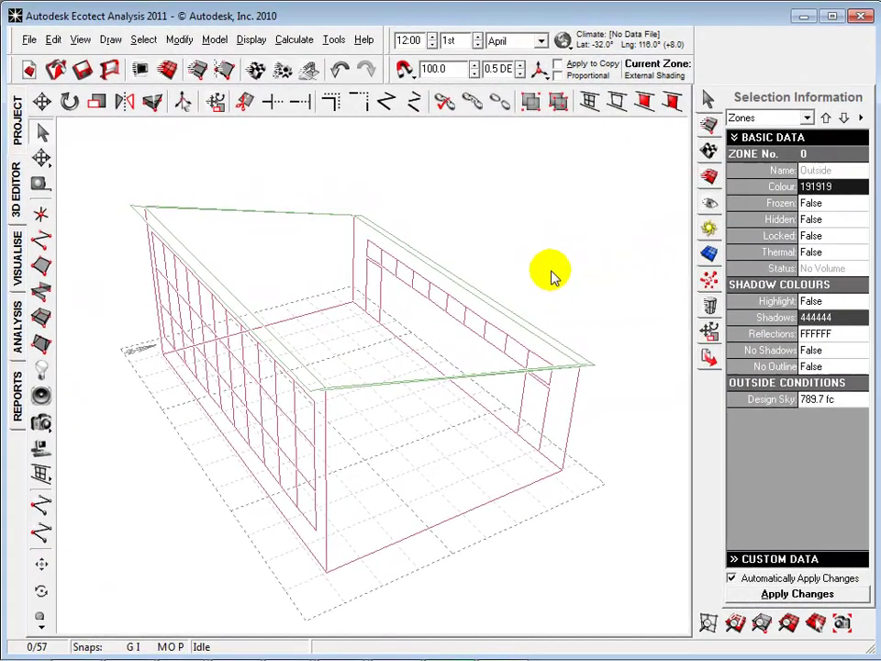
# Bring up the Analysis Grid panel from the right toolbar
pyautogui.click(707, 256)
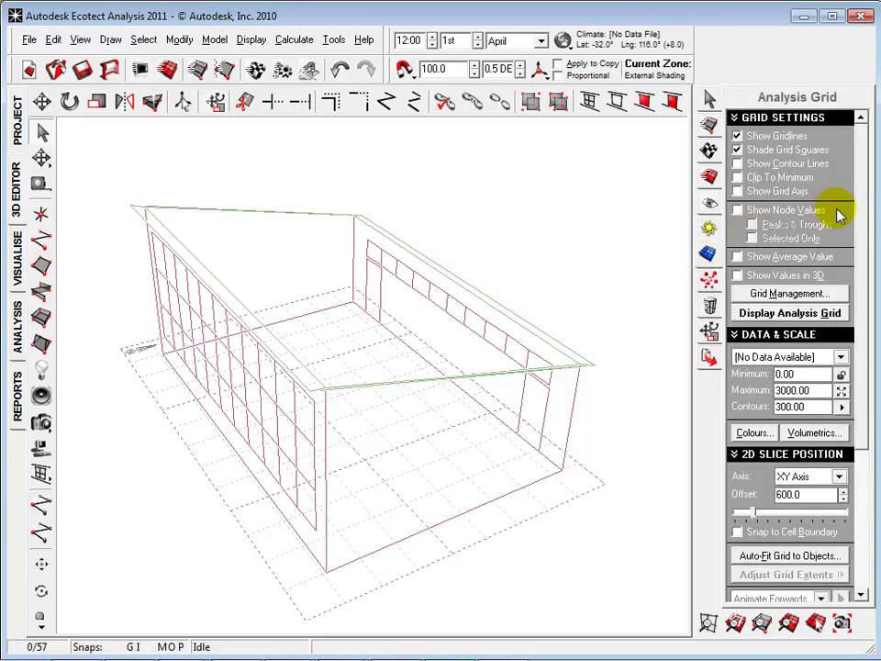
# Close Grid Management with the current dimensions and display the analysis grid in the model
pyautogui.click(786, 295)
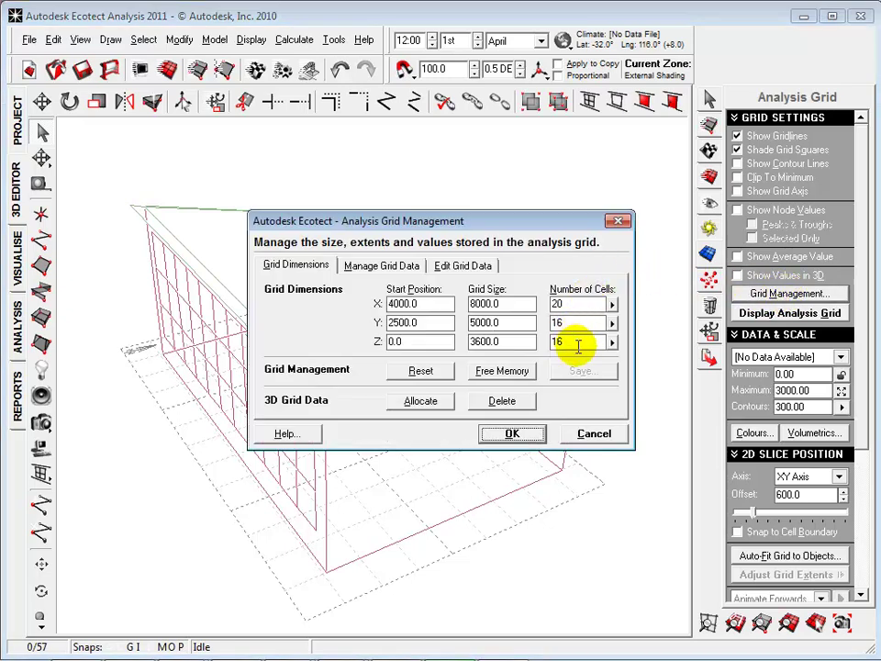
pyautogui.click(511, 433)
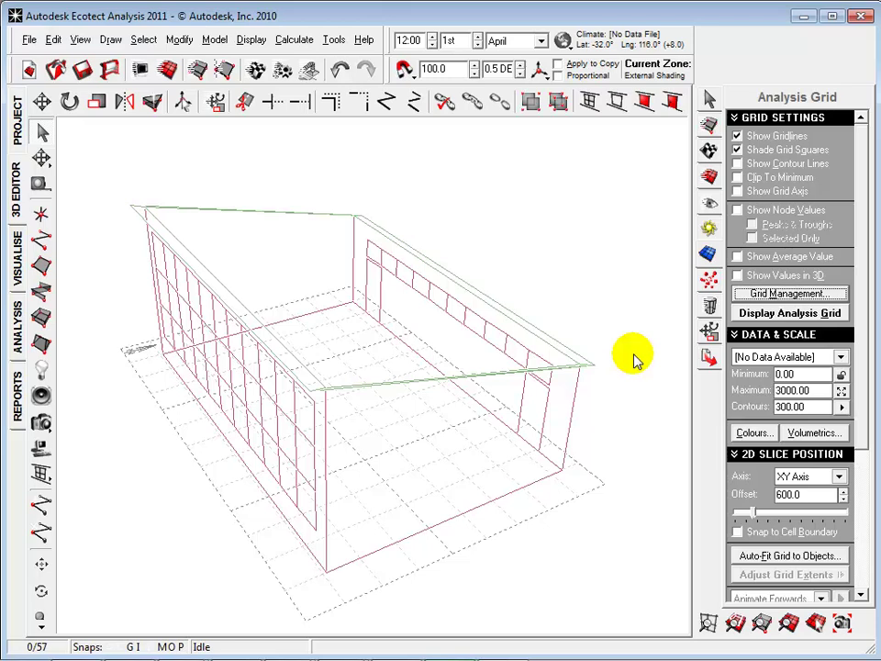
pyautogui.click(745, 313)
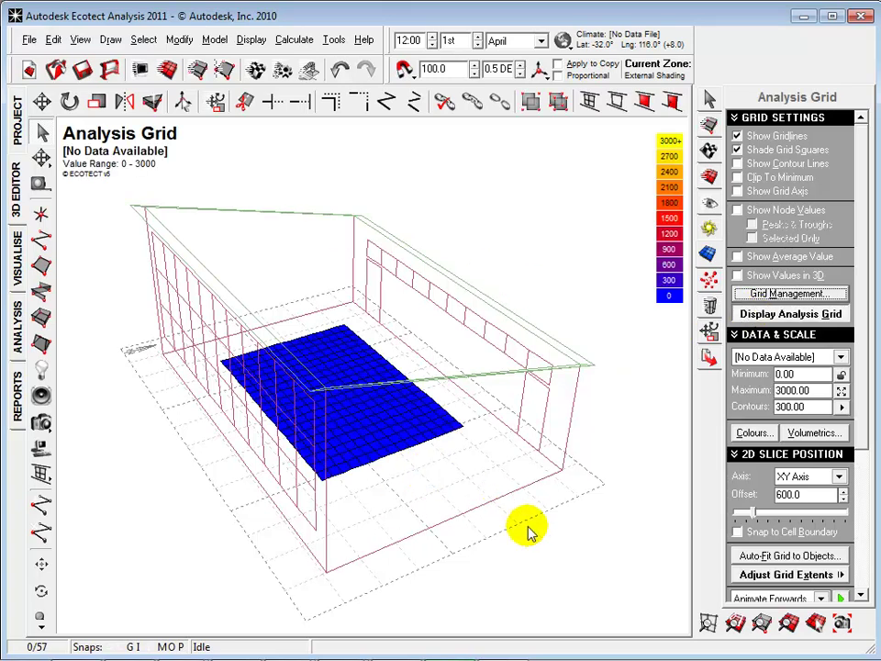
# Auto-fit the analysis grid to the model objects using the Within fit type
pyautogui.click(770, 561)
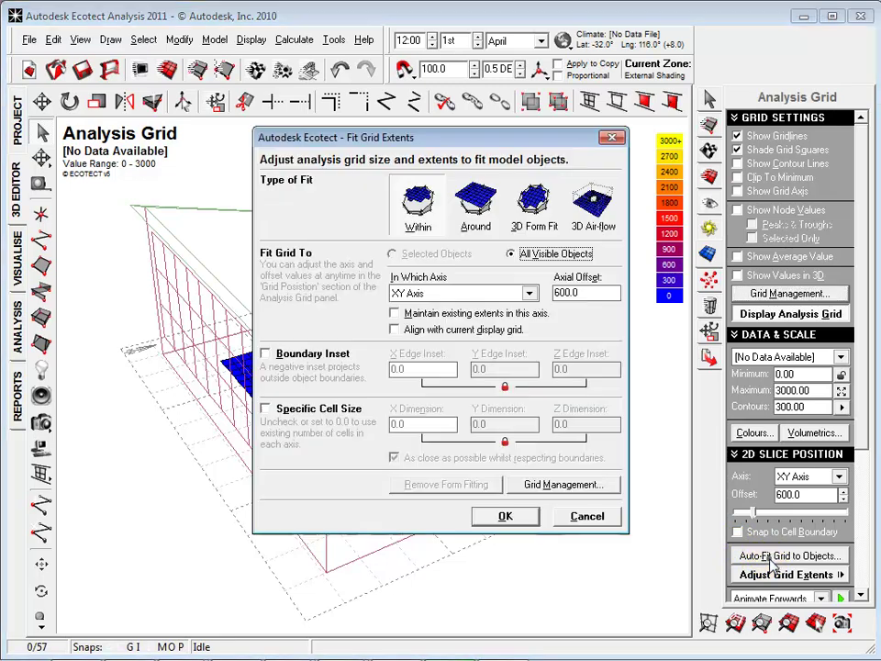
pyautogui.click(420, 218)
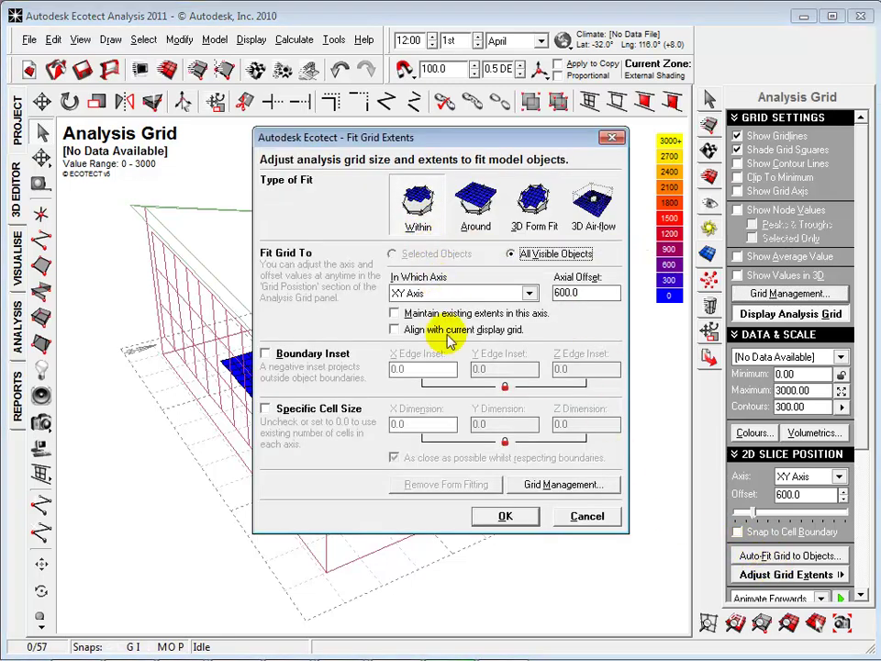
pyautogui.click(503, 519)
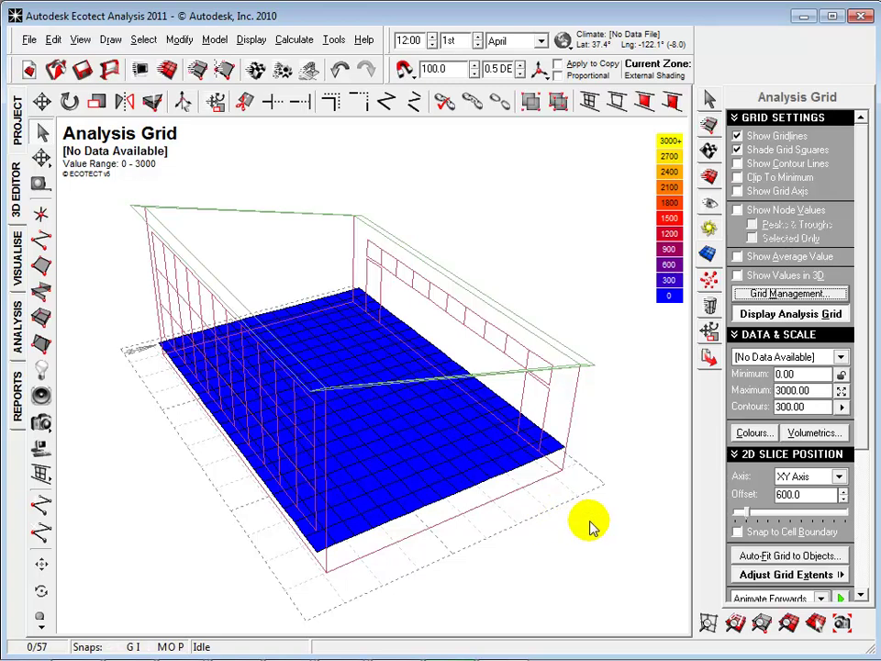
# Start manual adjustment of the grid extents and switch to Plan view
pyautogui.click(748, 575)
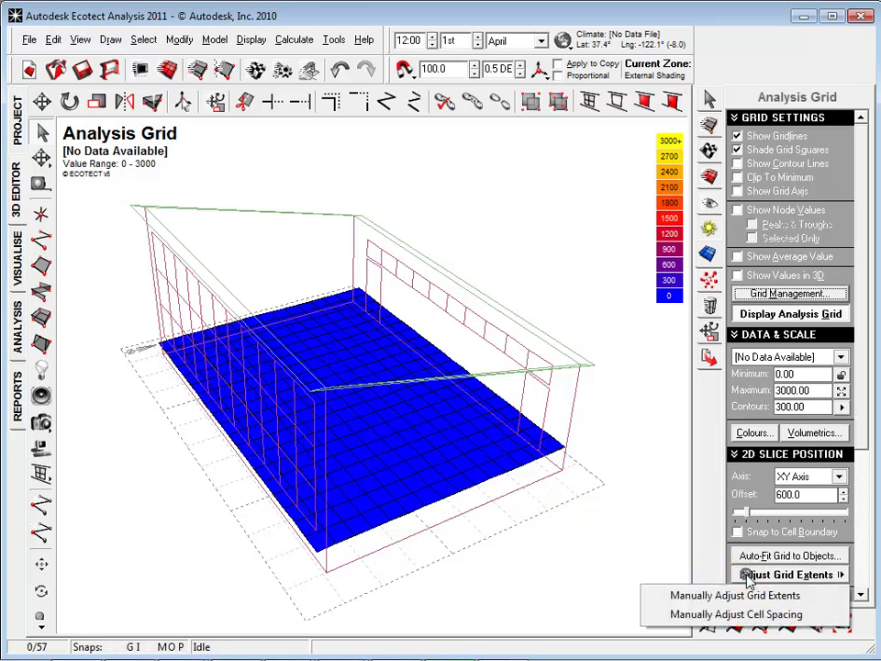
pyautogui.click(733, 594)
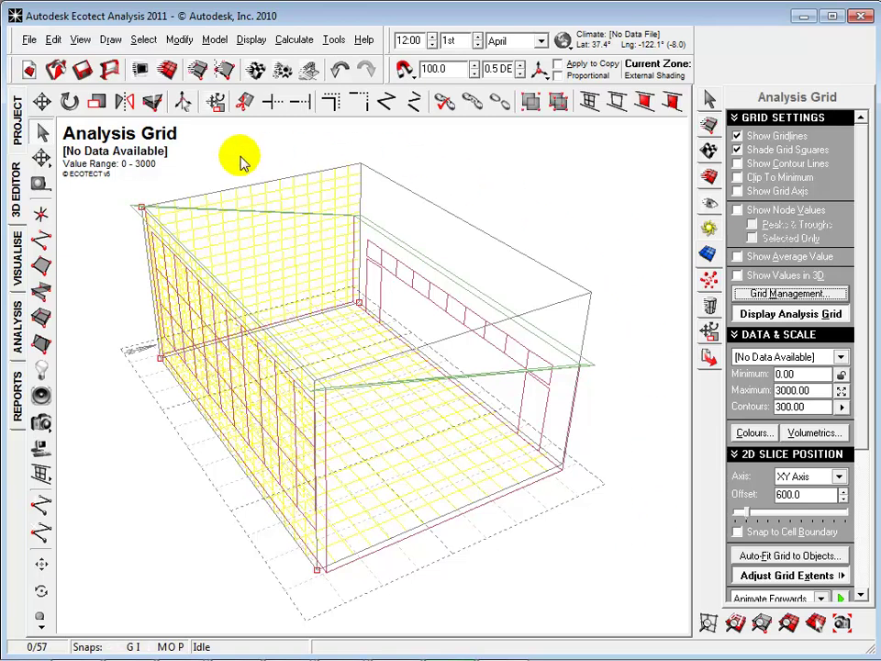
pyautogui.click(80, 39)
pyautogui.click(138, 85)
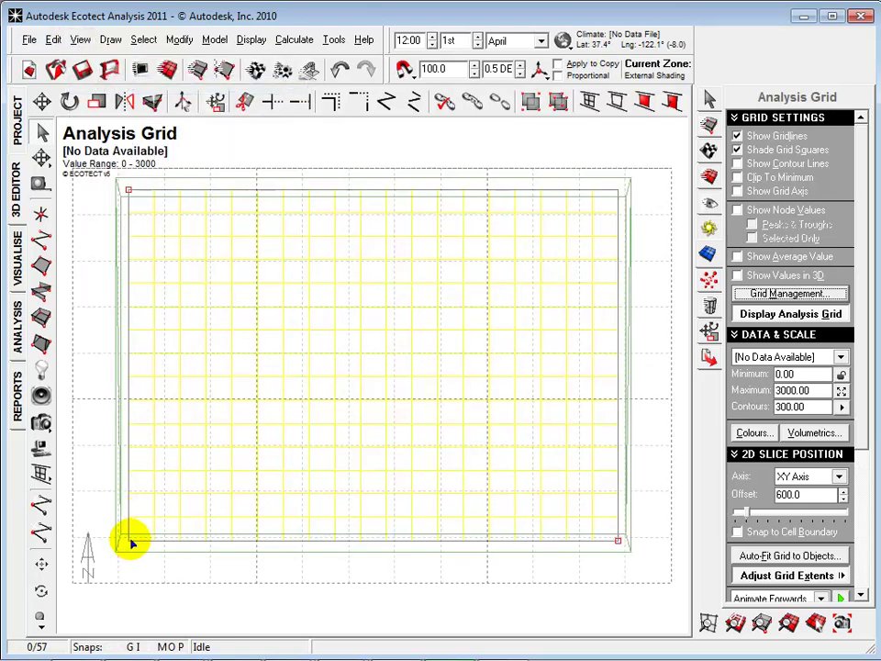
# Drag the grid's bottom-left corner, top edge and right edge to the walls, then finish adjusting
pyautogui.moveTo(128, 541)
pyautogui.mouseDown()
pyautogui.moveTo(130, 531)
pyautogui.moveTo(236, 481)
pyautogui.moveTo(291, 330)
pyautogui.moveTo(172, 400)
pyautogui.moveTo(152, 519)
pyautogui.moveTo(120, 533)
pyautogui.mouseUp()
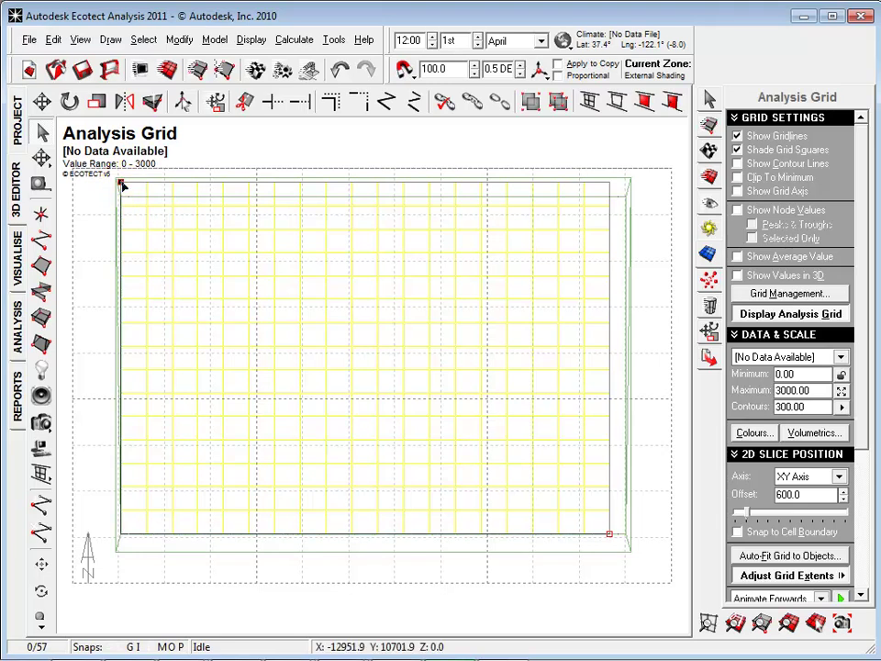
pyautogui.moveTo(121, 184)
pyautogui.mouseDown()
pyautogui.moveTo(122, 399)
pyautogui.moveTo(165, 279)
pyautogui.moveTo(121, 197)
pyautogui.mouseUp()
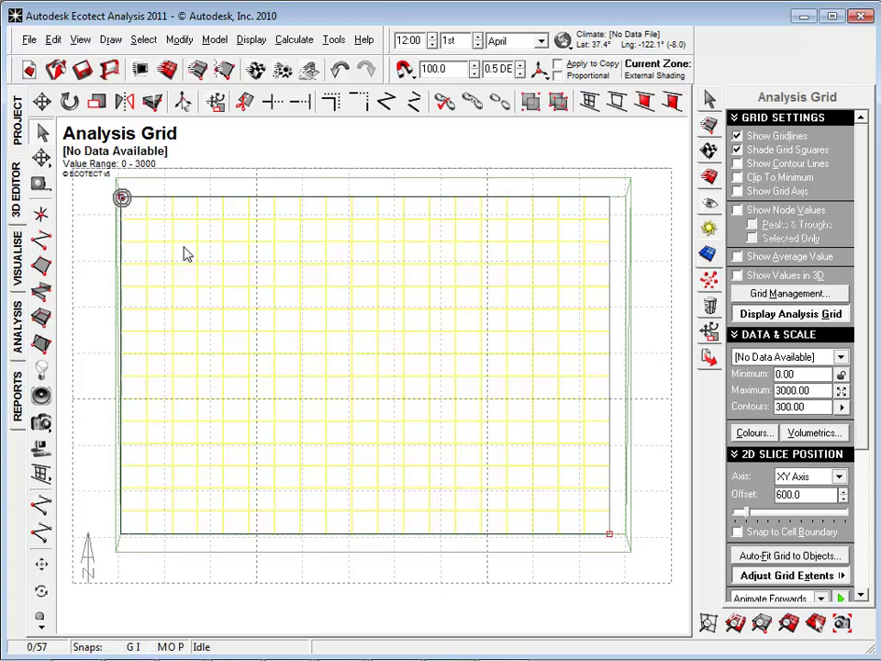
pyautogui.moveTo(610, 534)
pyautogui.mouseDown()
pyautogui.moveTo(516, 530)
pyautogui.moveTo(624, 533)
pyautogui.mouseUp()
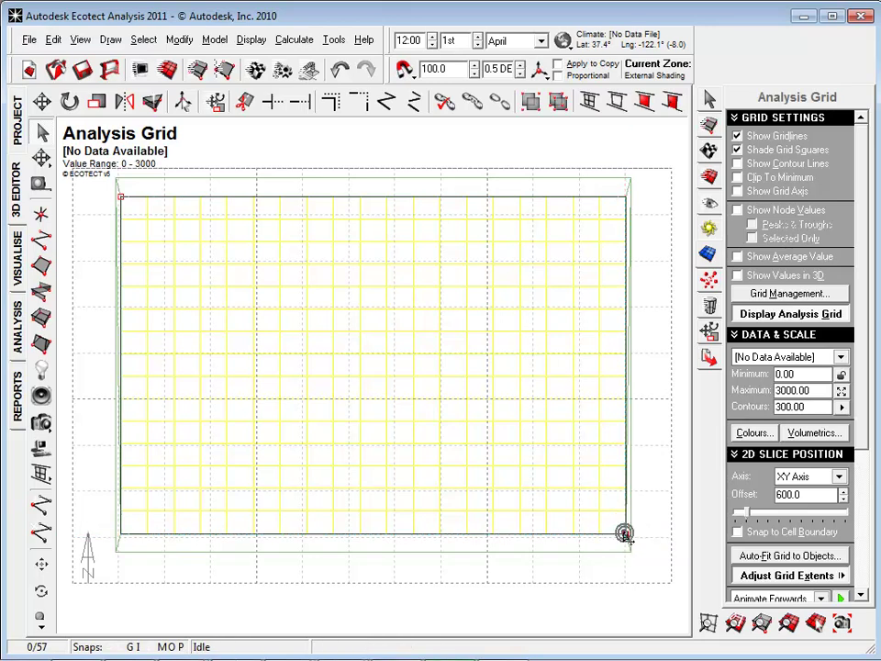
pyautogui.click(743, 578)
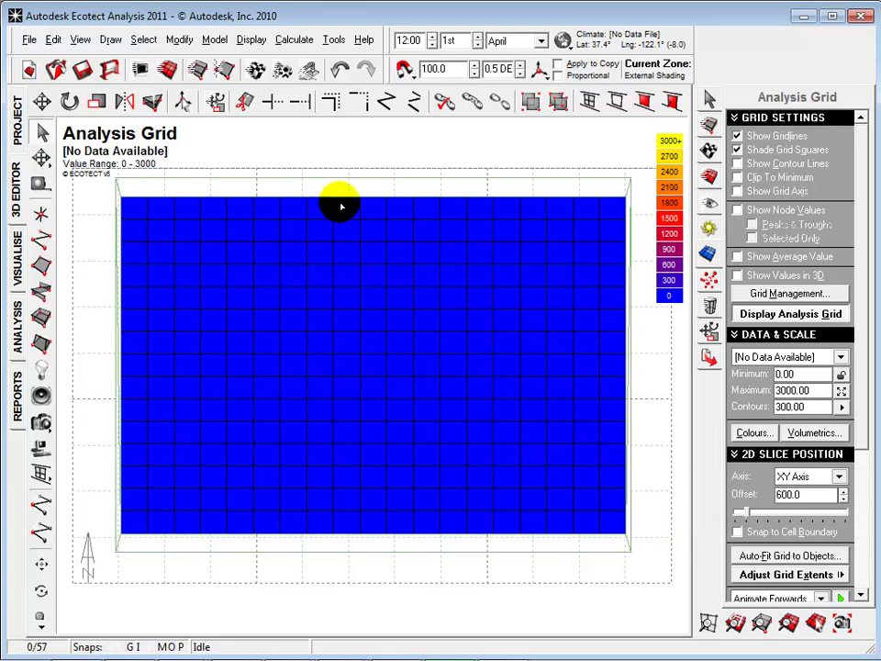
# Switch the view back to 3D Perspective
pyautogui.click(90, 40)
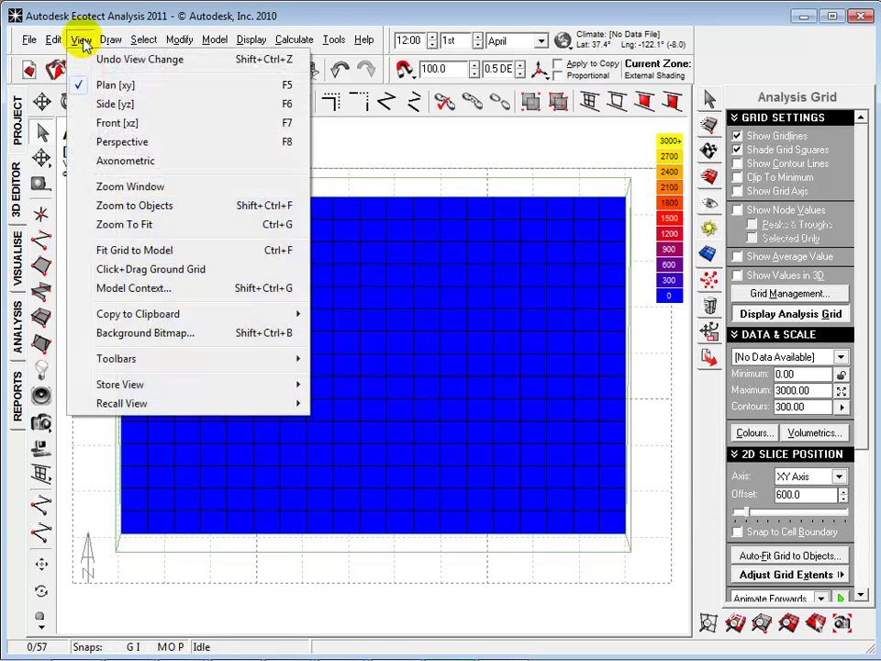
pyautogui.click(112, 142)
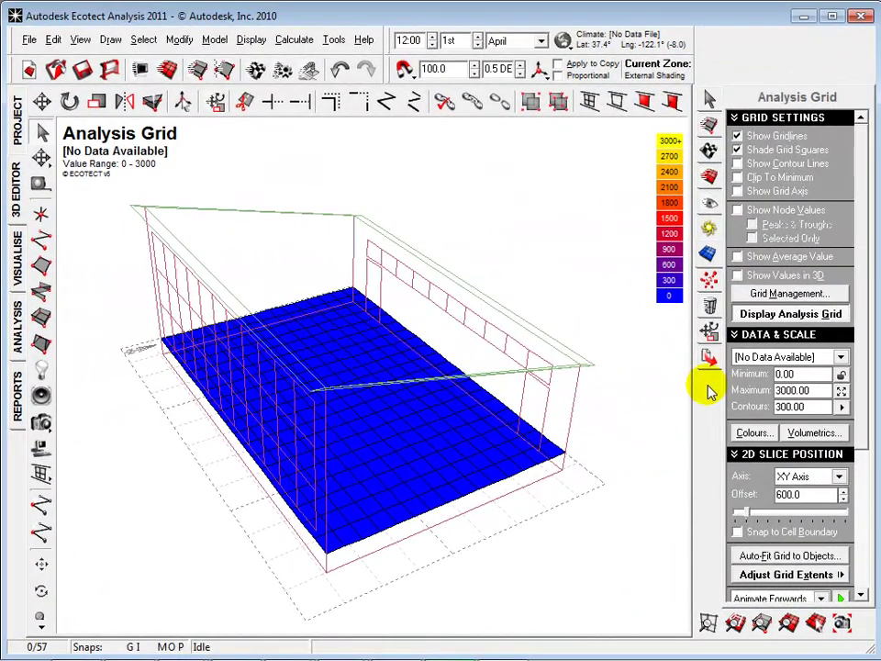
# Run a Spatial Comfort grid calculation, agreeing to recalculate adjacencies and overshadowing
pyautogui.moveTo(863, 330); pyautogui.dragTo(855, 496)
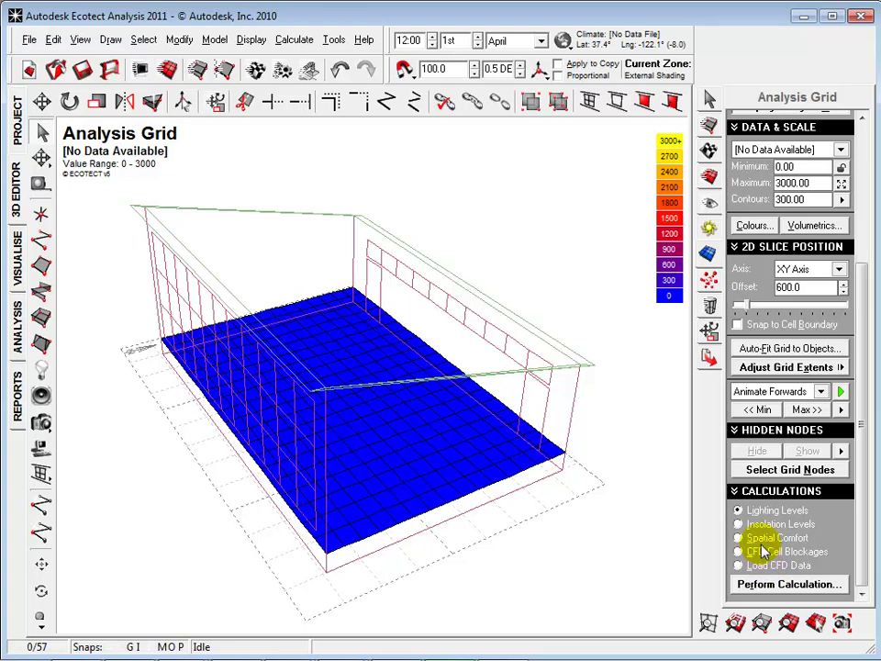
pyautogui.click(745, 538)
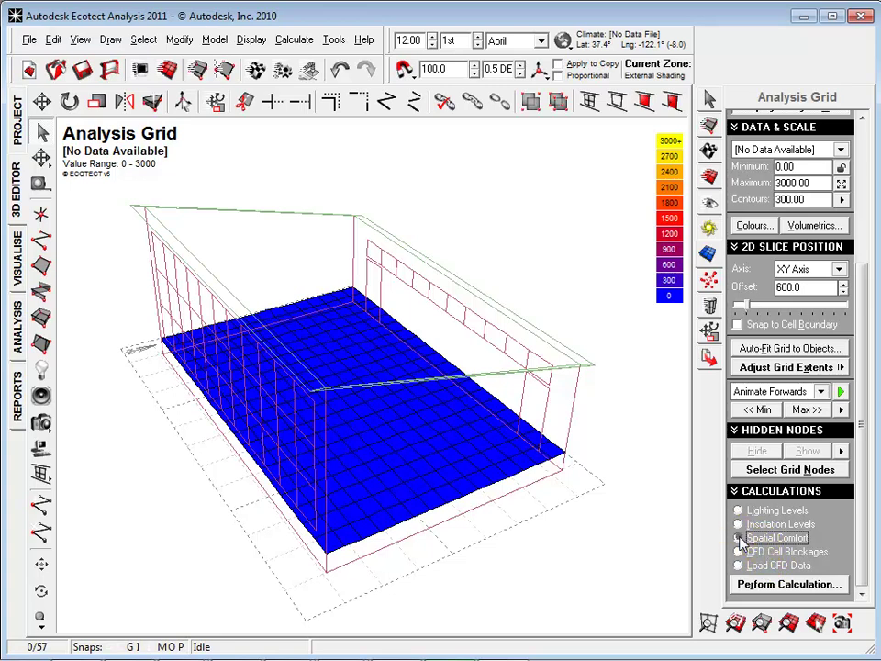
pyautogui.click(750, 587)
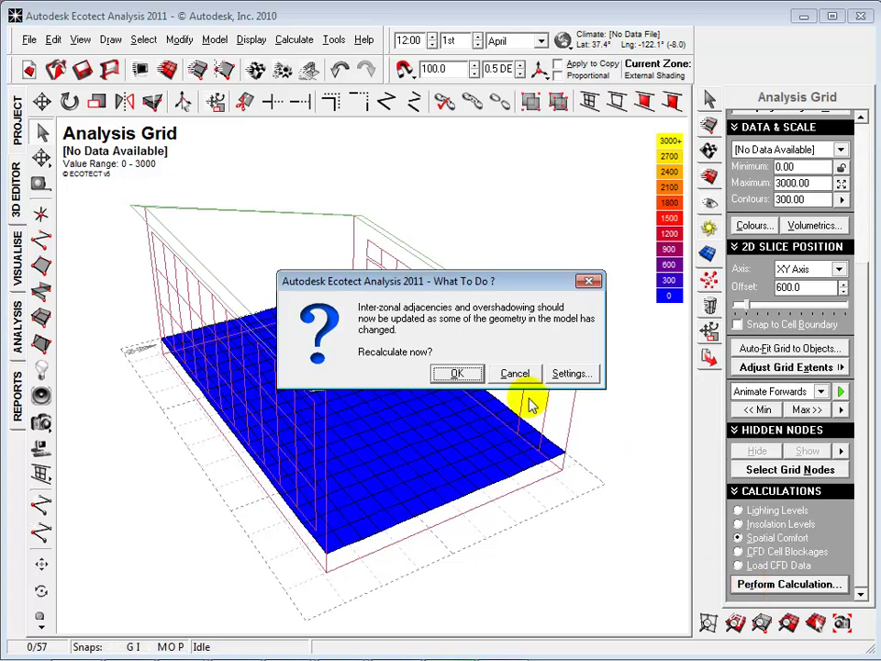
pyautogui.click(455, 374)
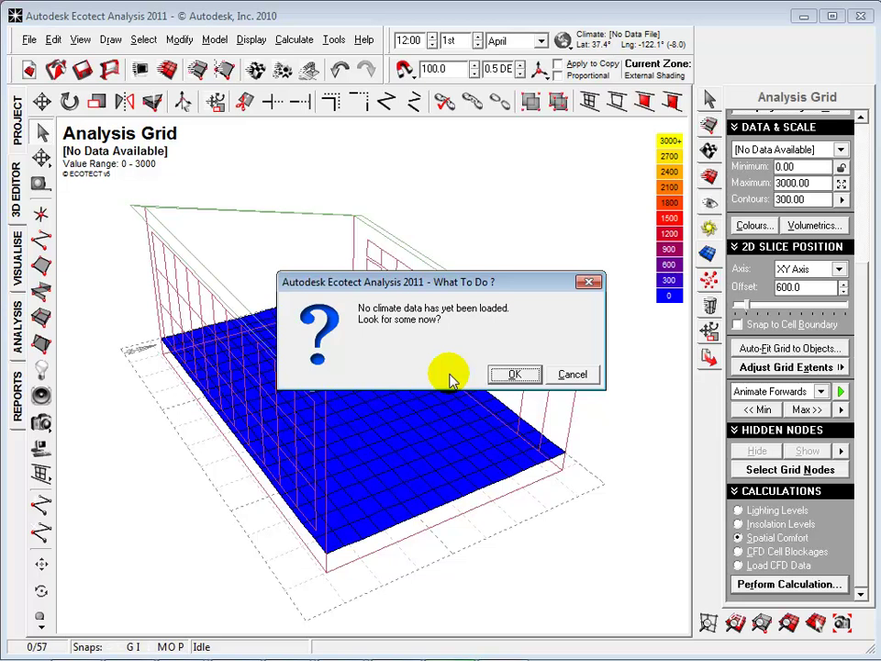
# Load the USA-DetroitMichigan climate file and update the model's global position to match
pyautogui.click(495, 375)
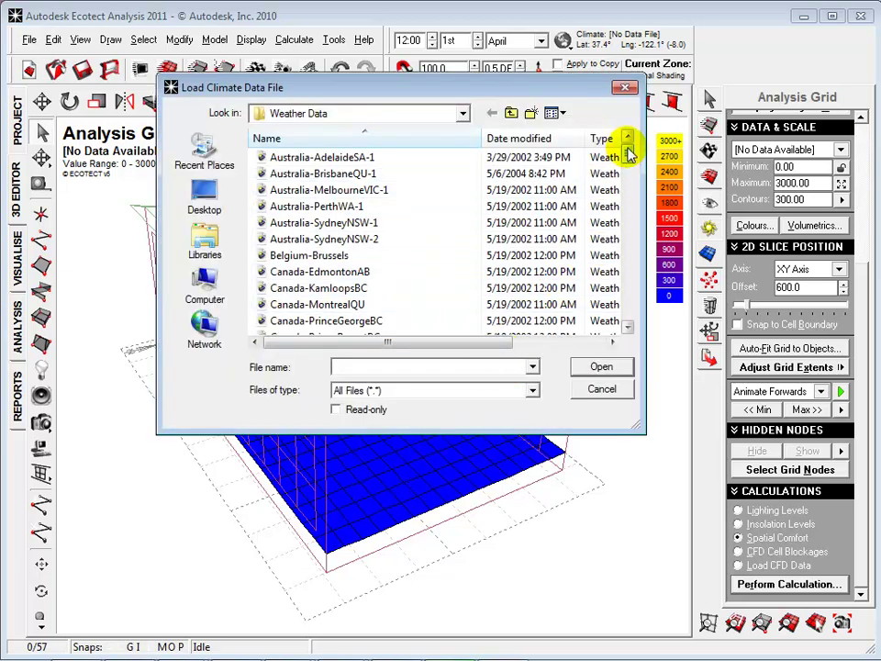
pyautogui.moveTo(627, 148); pyautogui.dragTo(629, 284)
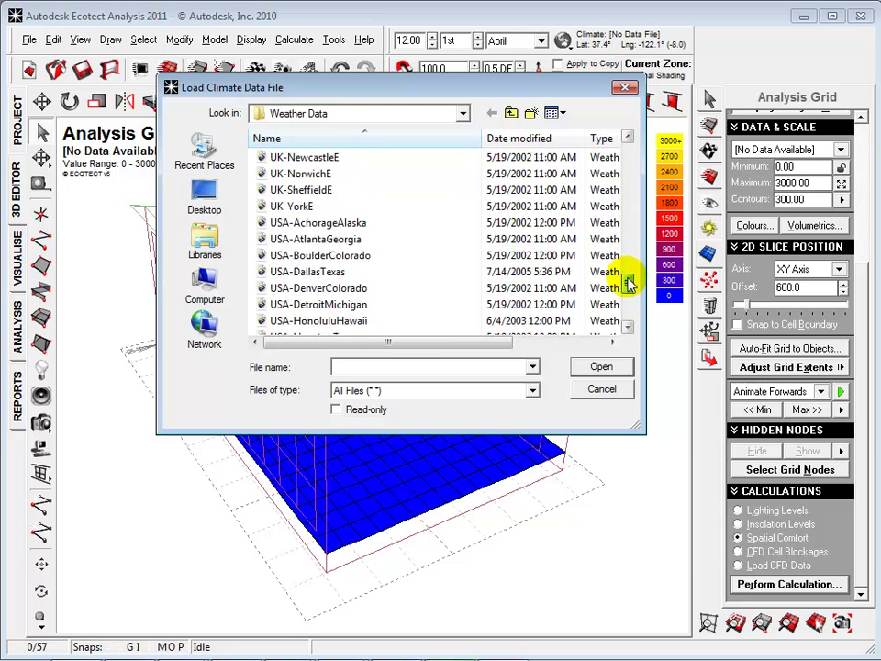
pyautogui.click(353, 304)
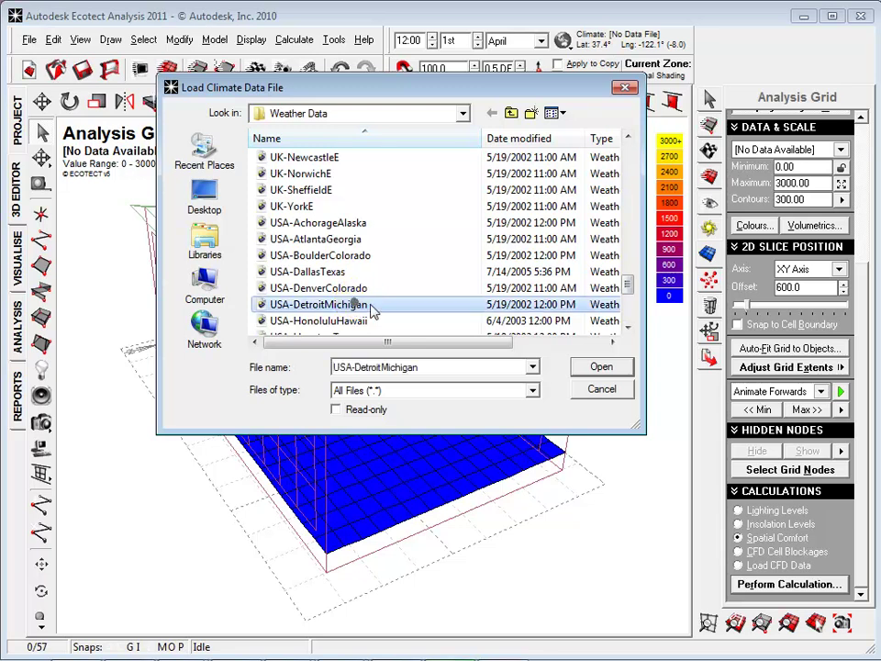
pyautogui.click(597, 369)
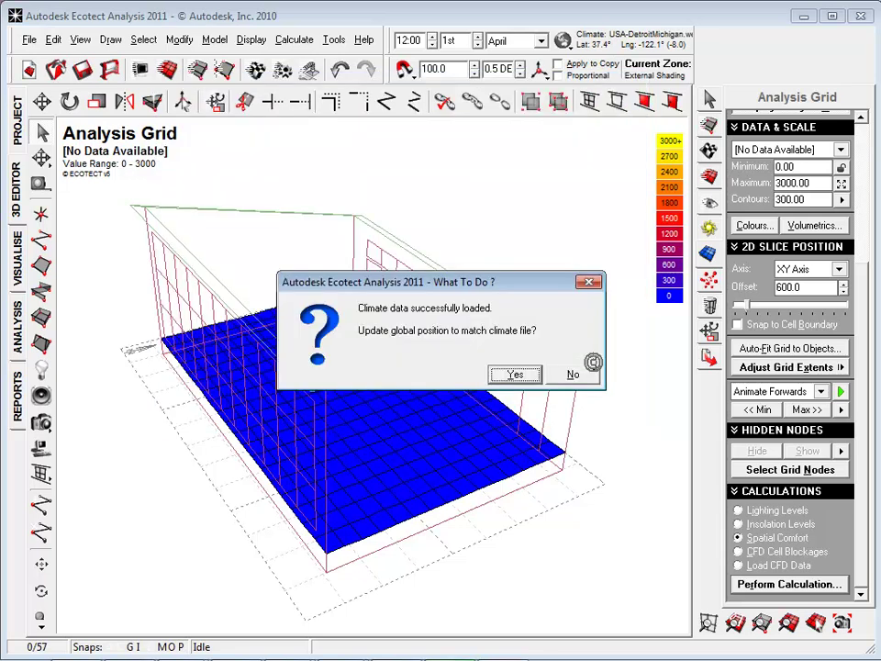
pyautogui.click(525, 376)
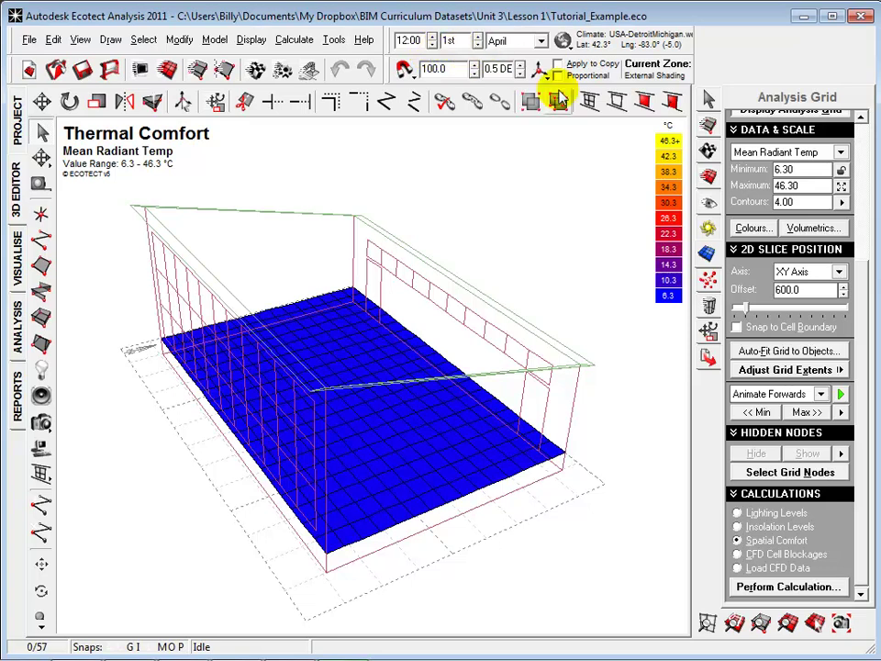
# Set the grid's Data & Scale to Percent Dissatisfaction, after briefly showing Predicted Mean Vote
pyautogui.click(844, 153)
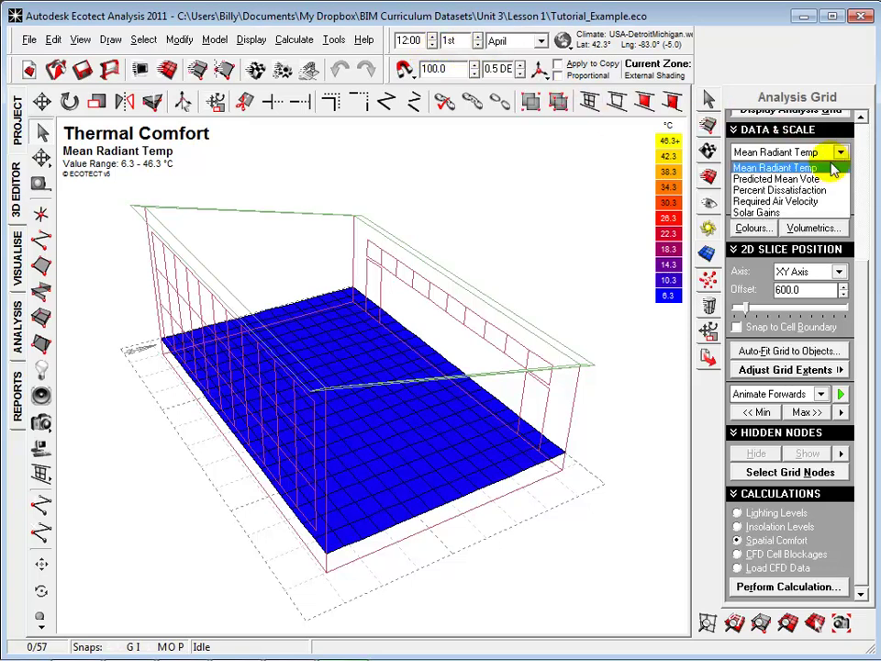
pyautogui.click(817, 178)
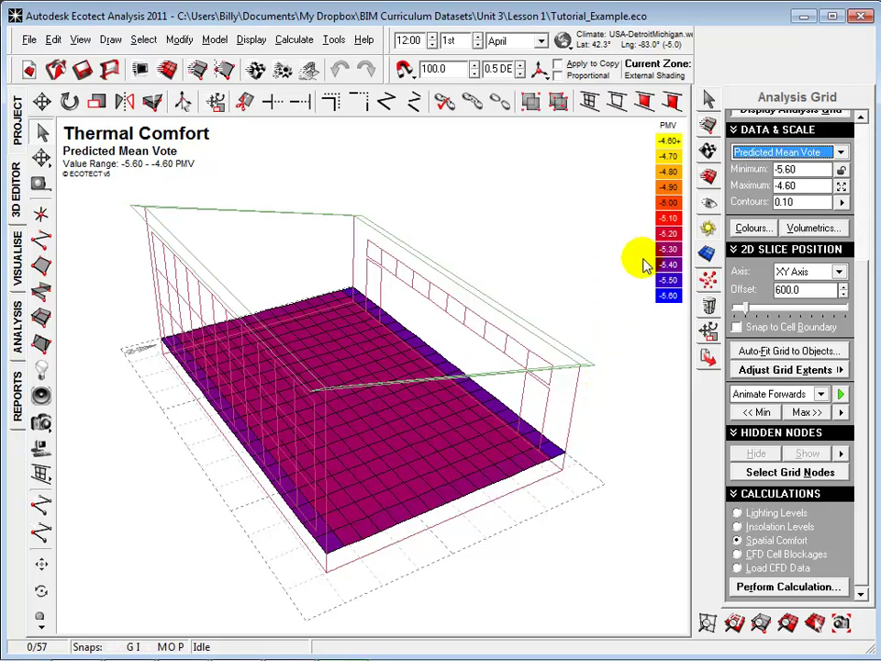
pyautogui.click(798, 153)
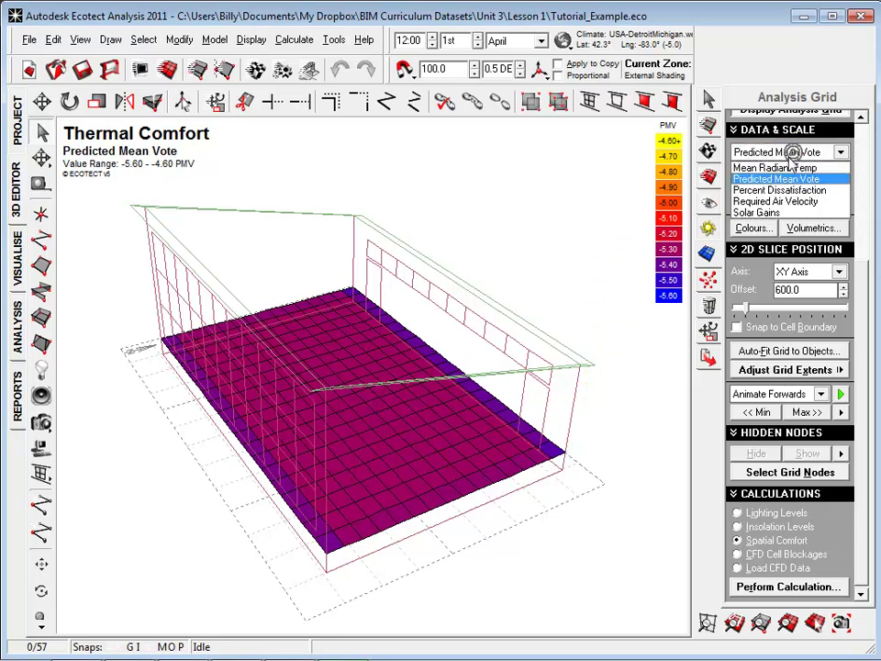
pyautogui.click(787, 189)
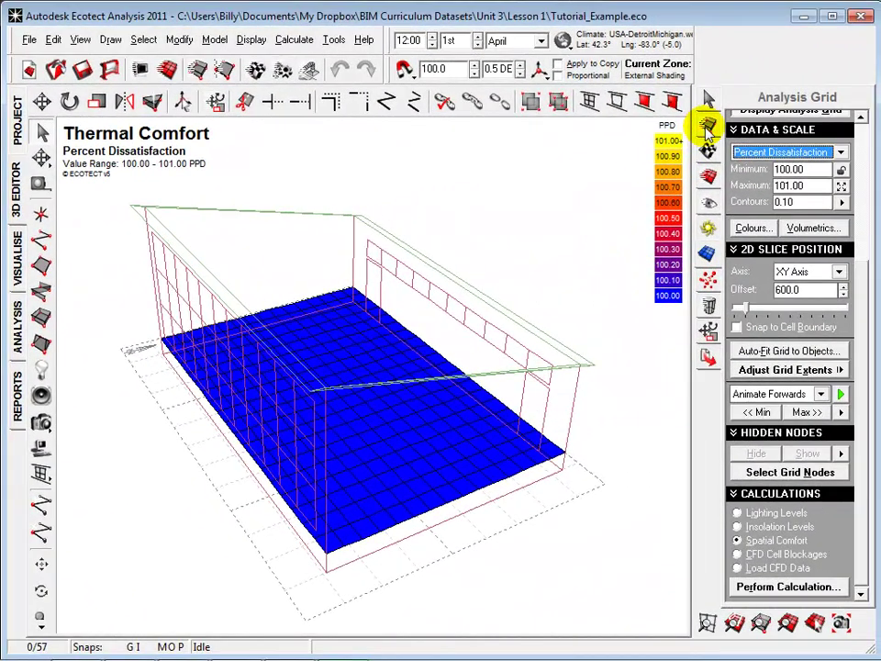
# Open Zone Properties for the 1 Room zone from the Zone Management panel
pyautogui.click(707, 125)
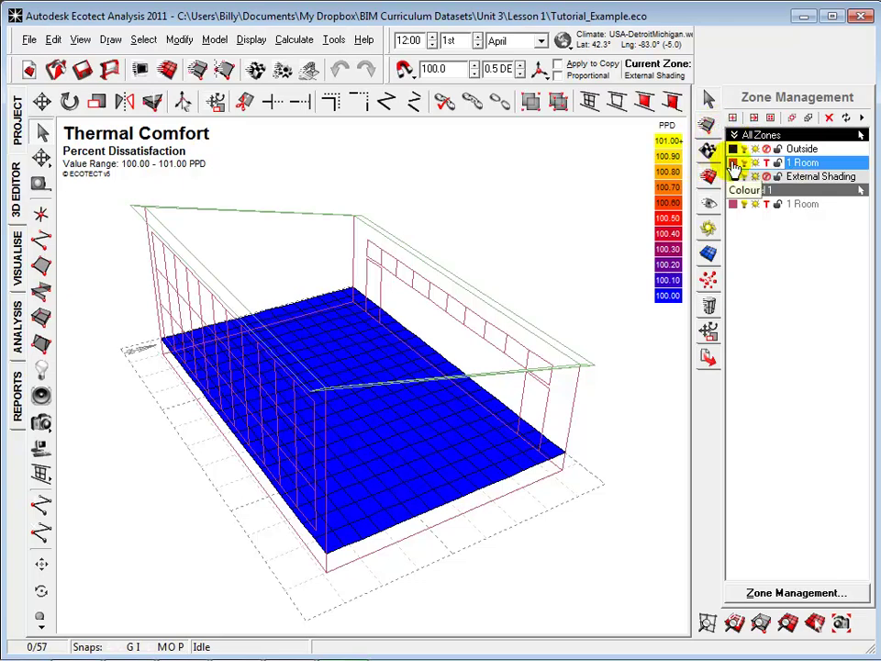
pyautogui.rightClick(734, 166)
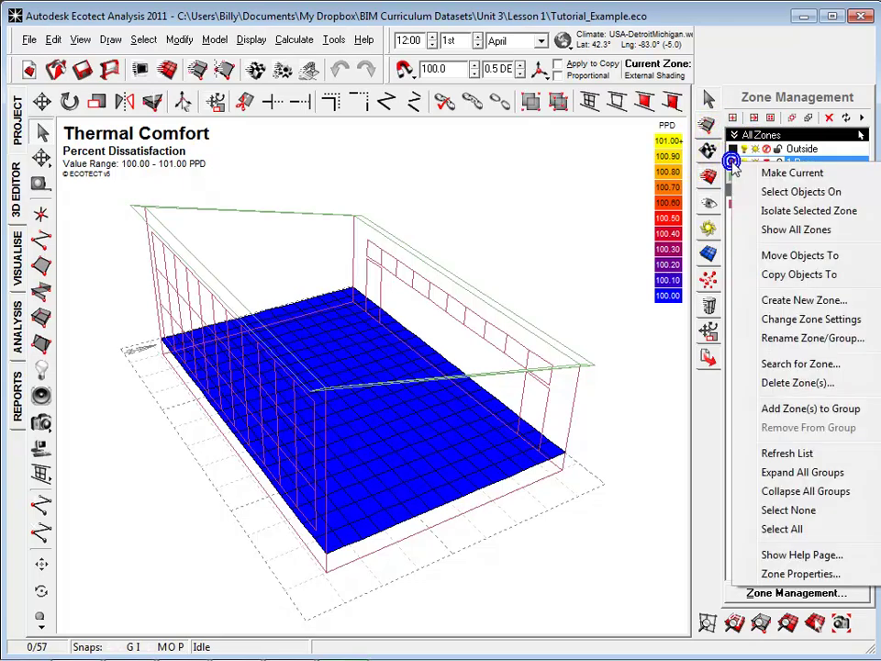
pyautogui.click(786, 573)
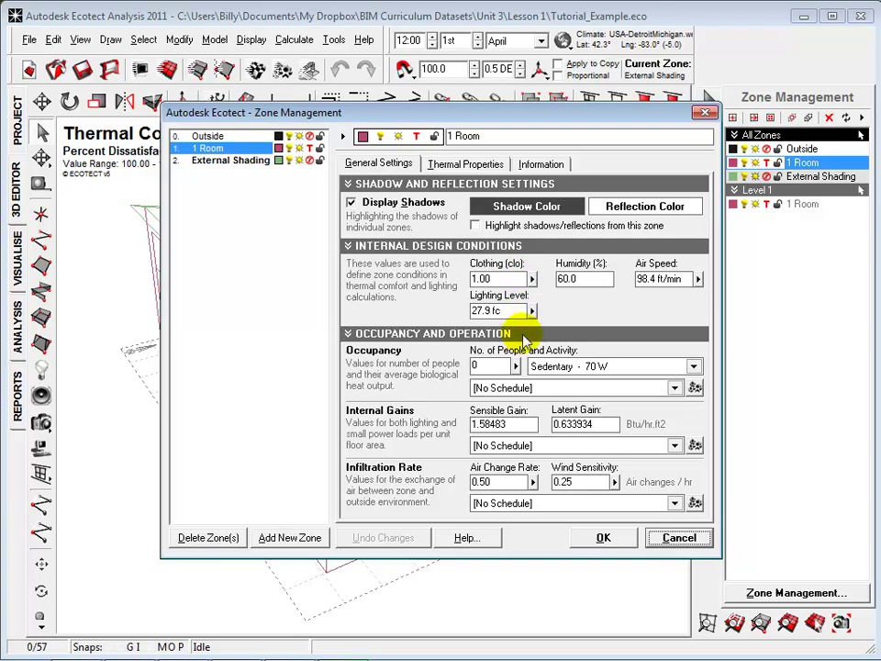
# Enter 20 people and Reading - 55 W activity in the zone's General Settings
pyautogui.click(515, 366)
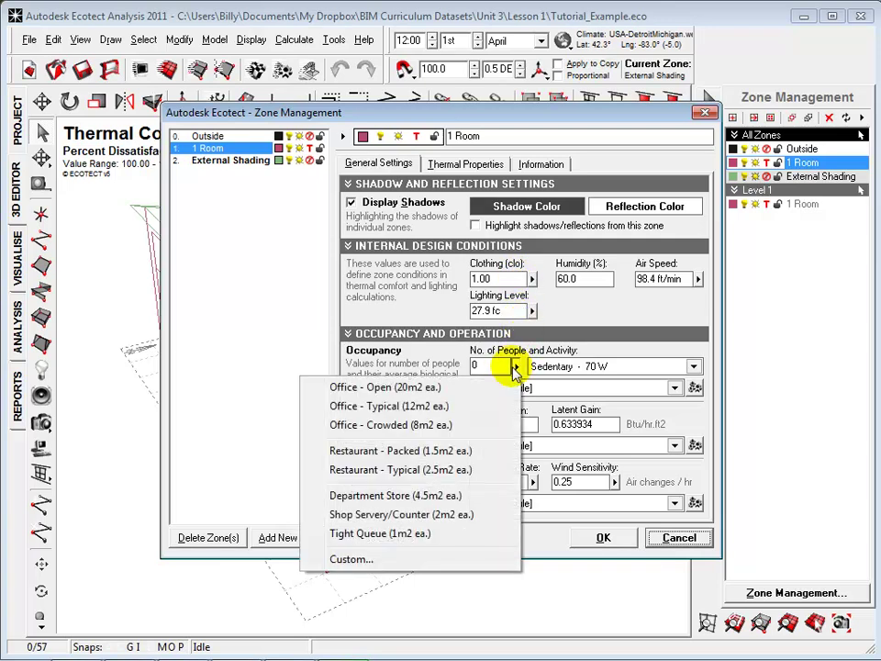
pyautogui.click(490, 365)
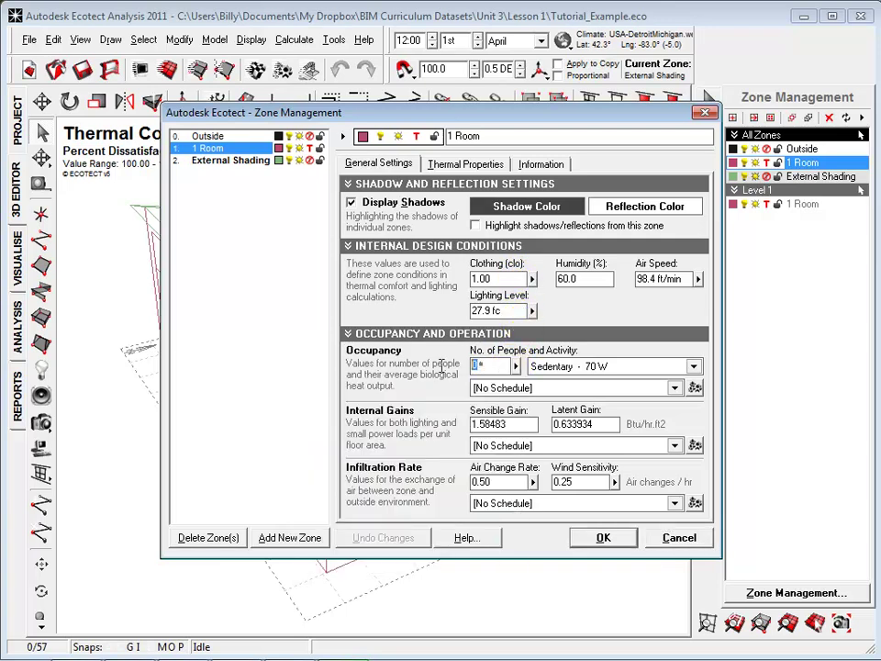
pyautogui.write('2')
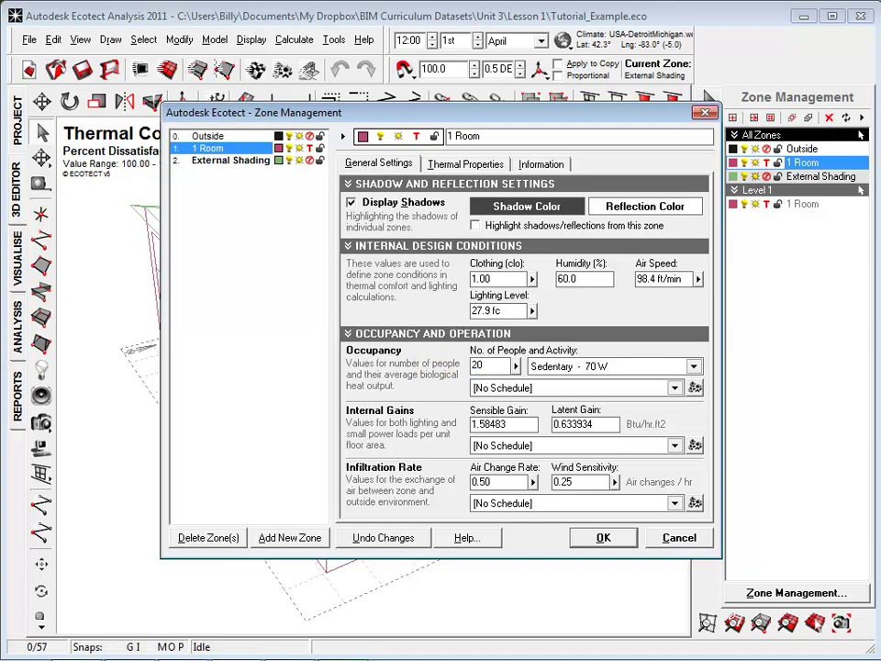
pyautogui.click(694, 366)
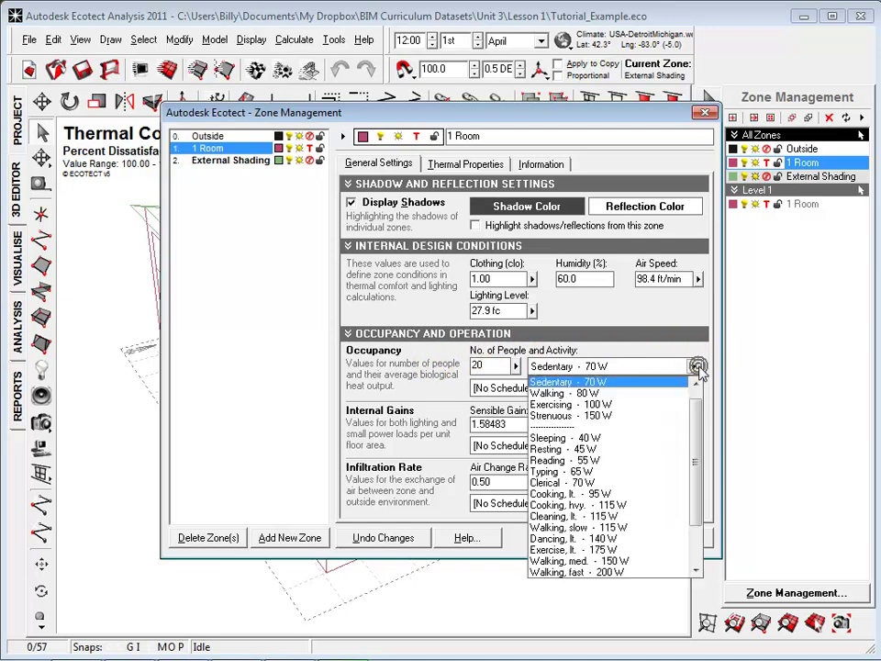
pyautogui.click(608, 458)
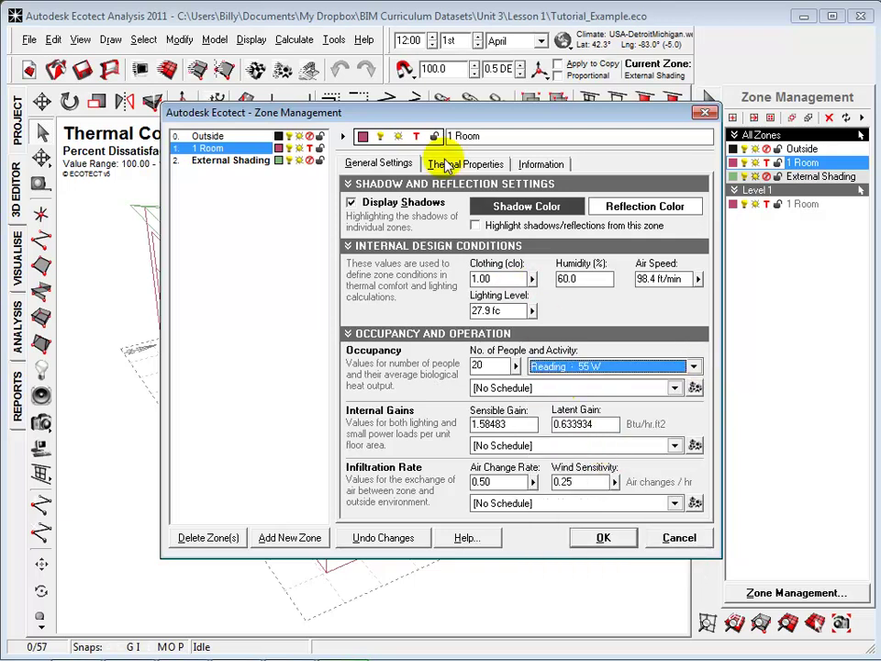
# Give the 1 Room zone a Mixed-Mode System running 6–19 on weekdays and weekends
pyautogui.click(447, 164)
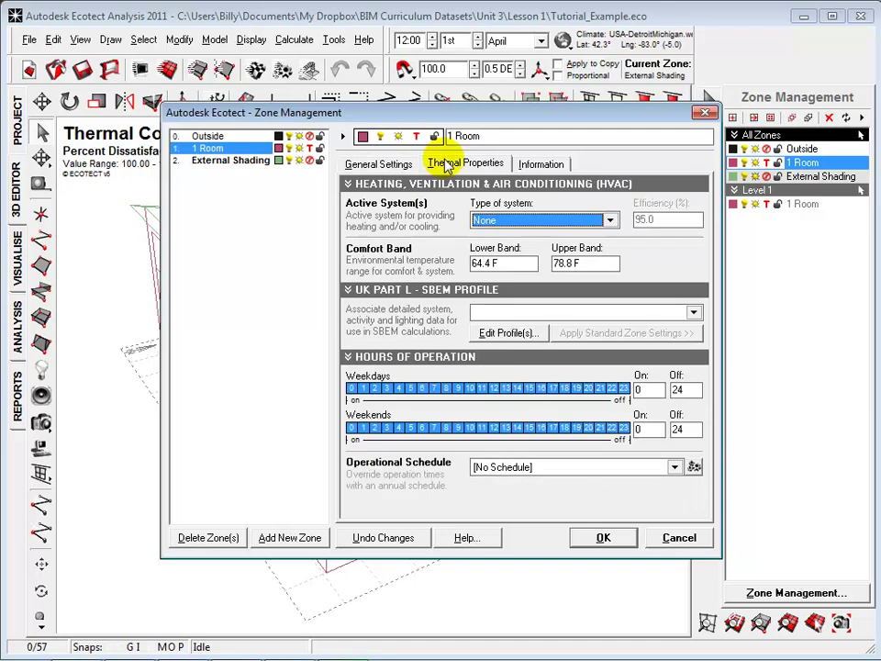
pyautogui.click(609, 220)
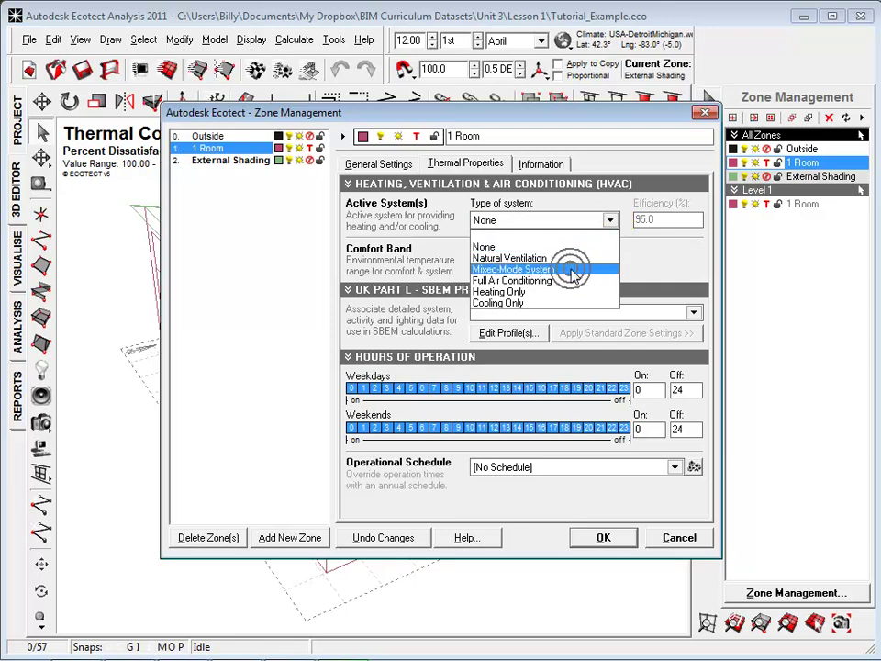
pyautogui.click(587, 270)
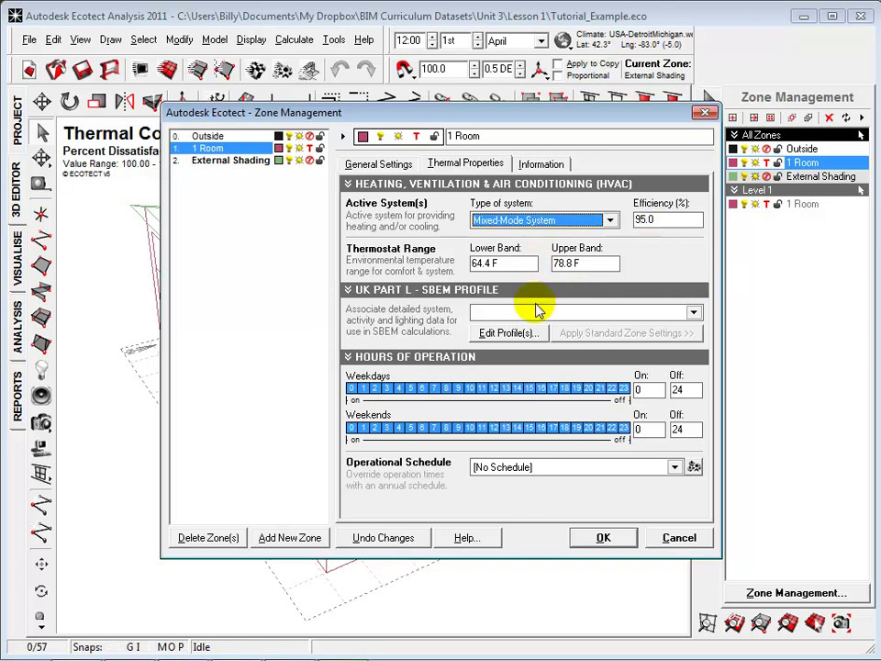
pyautogui.click(362, 388)
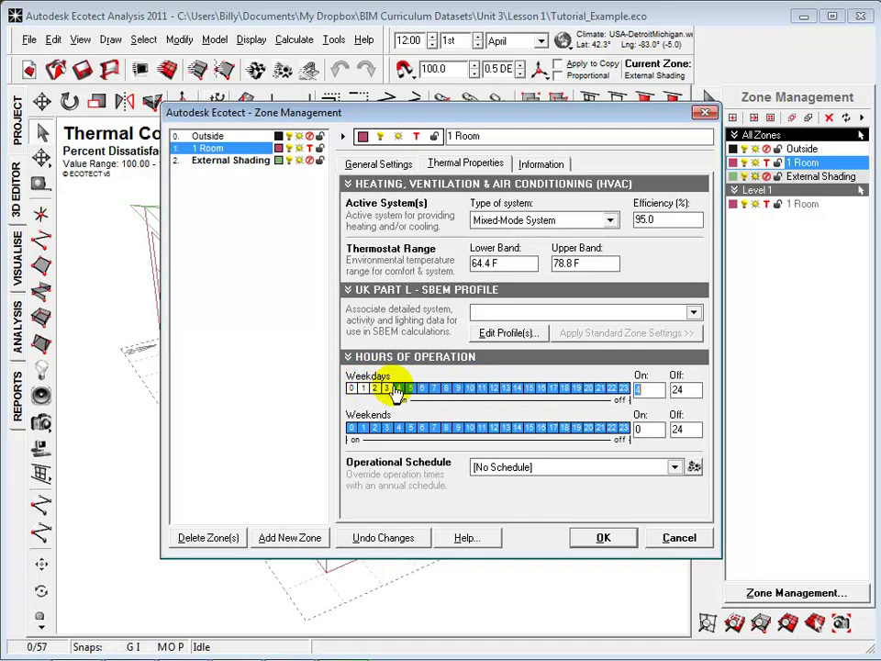
pyautogui.moveTo(363, 391); pyautogui.dragTo(422, 390)
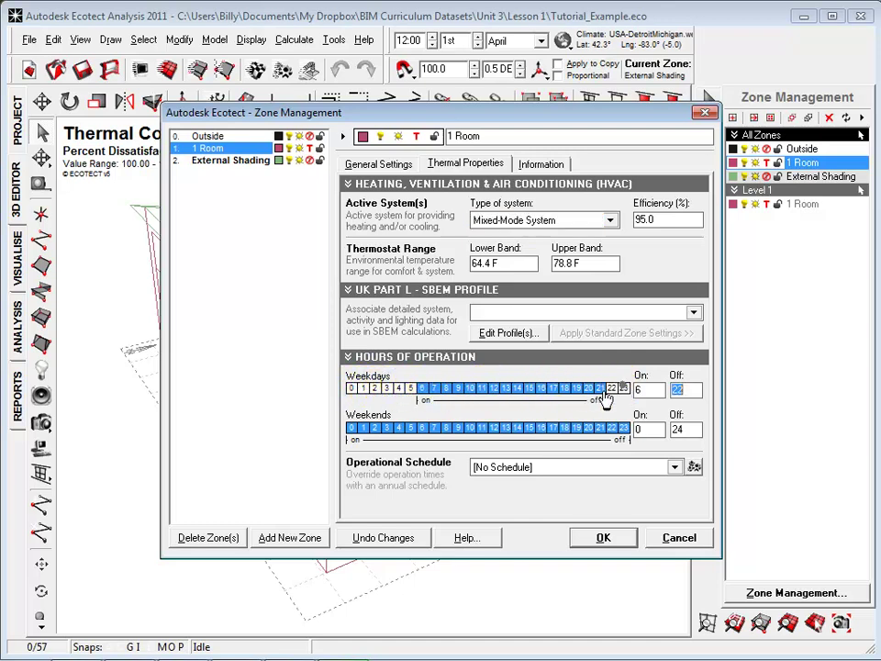
pyautogui.moveTo(624, 390); pyautogui.dragTo(550, 392)
pyautogui.moveTo(352, 431)
pyautogui.mouseDown()
pyautogui.moveTo(358, 438)
pyautogui.moveTo(410, 431)
pyautogui.mouseUp()
pyautogui.moveTo(622, 430); pyautogui.dragTo(573, 435)
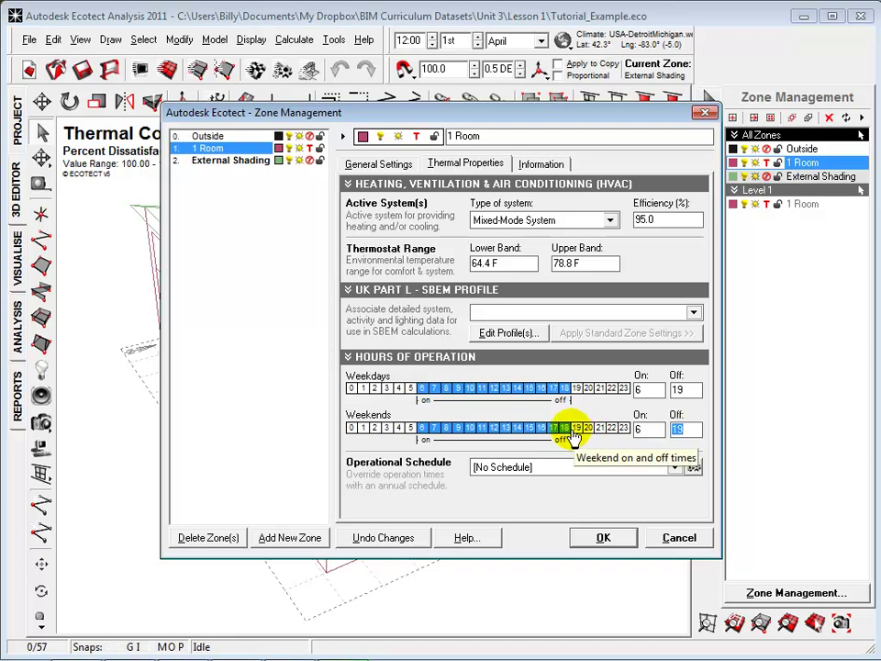
pyautogui.click(607, 542)
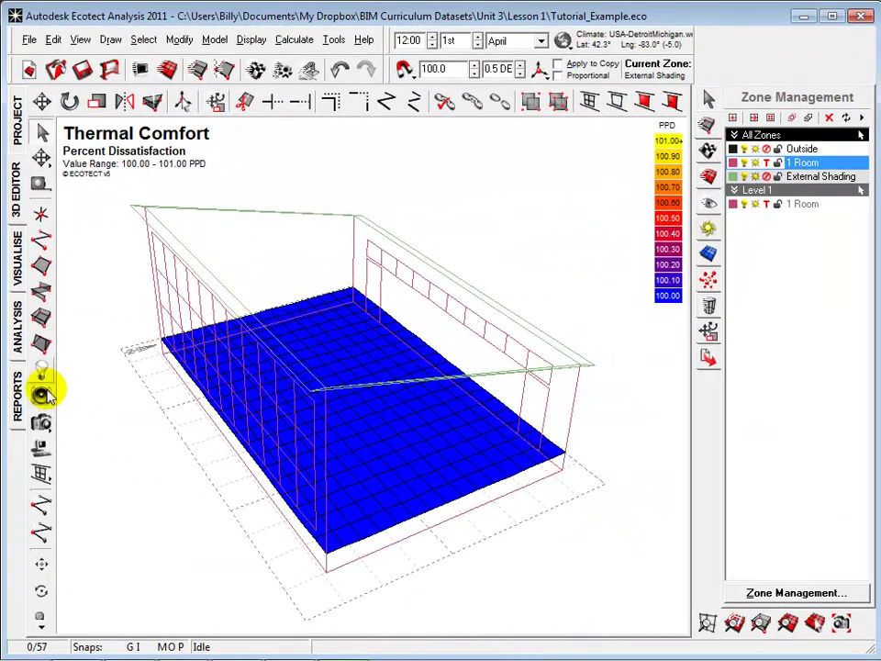
# Calculate the Hourly Temperature Profile for all thermal zones and show it for 1st July
pyautogui.click(17, 327)
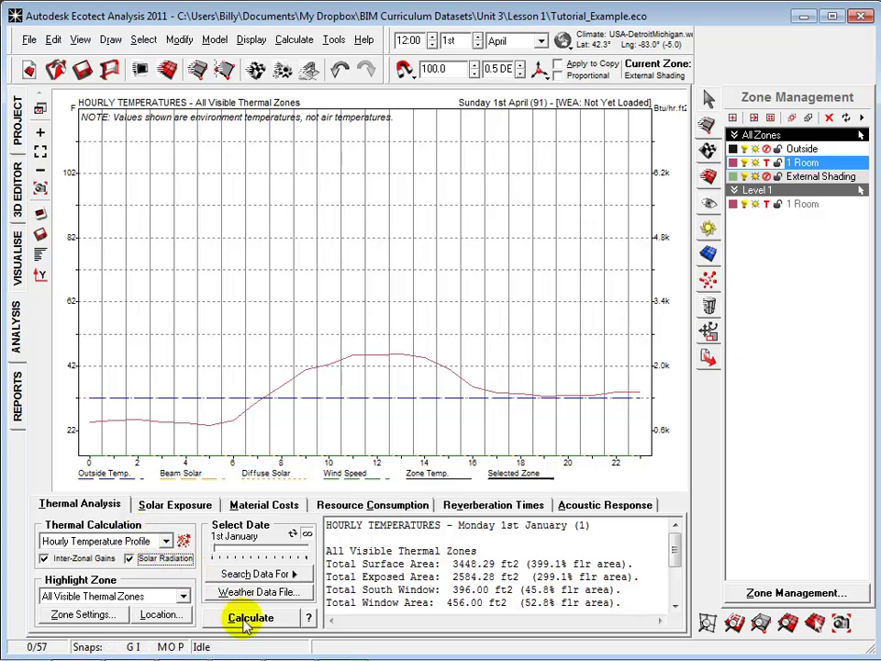
pyautogui.click(246, 622)
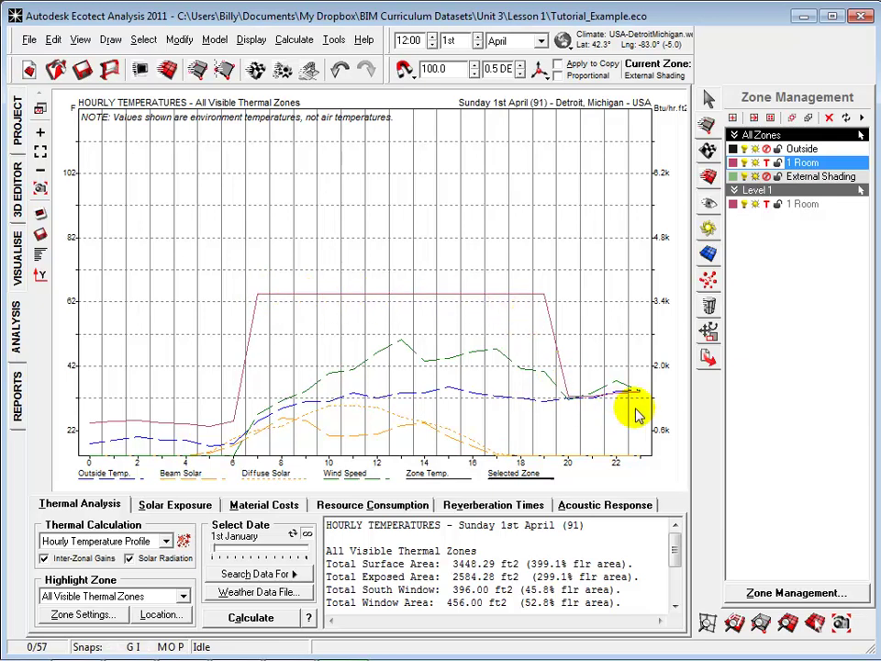
pyautogui.click(540, 40)
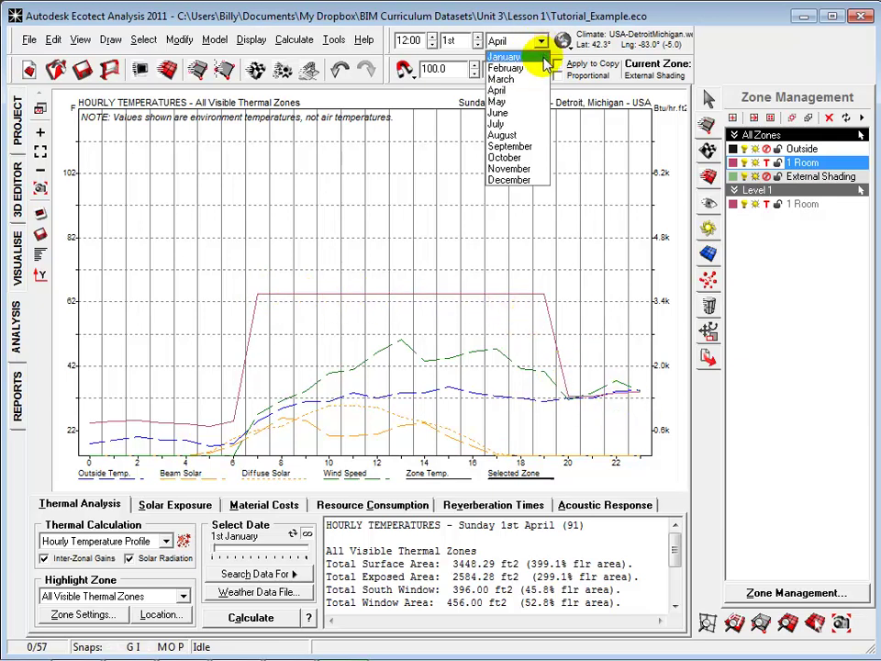
pyautogui.click(527, 126)
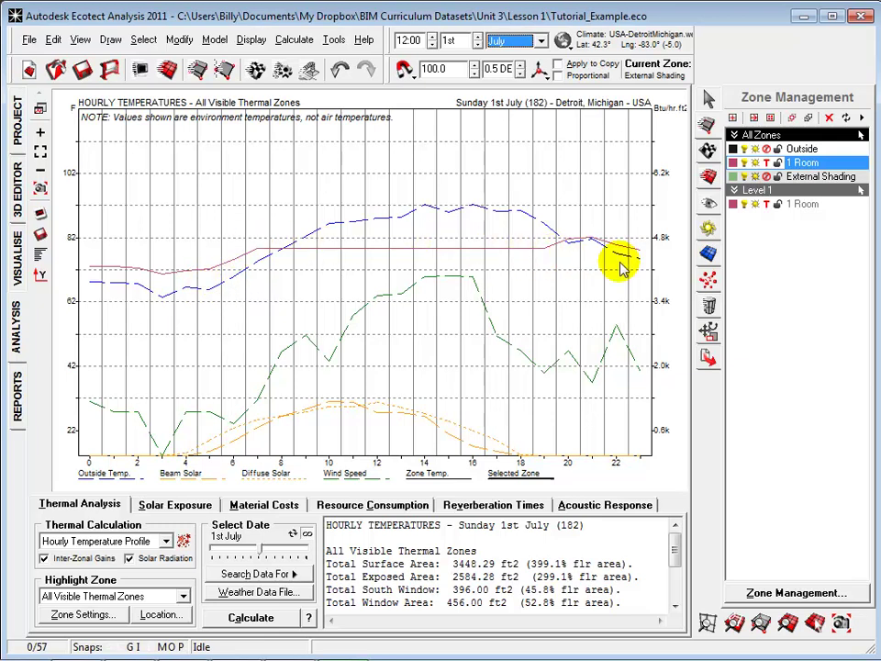
# Calculate annual Resource Consumption, review the monthly totals, and turn off Show Cumulative Graph
pyautogui.click(379, 510)
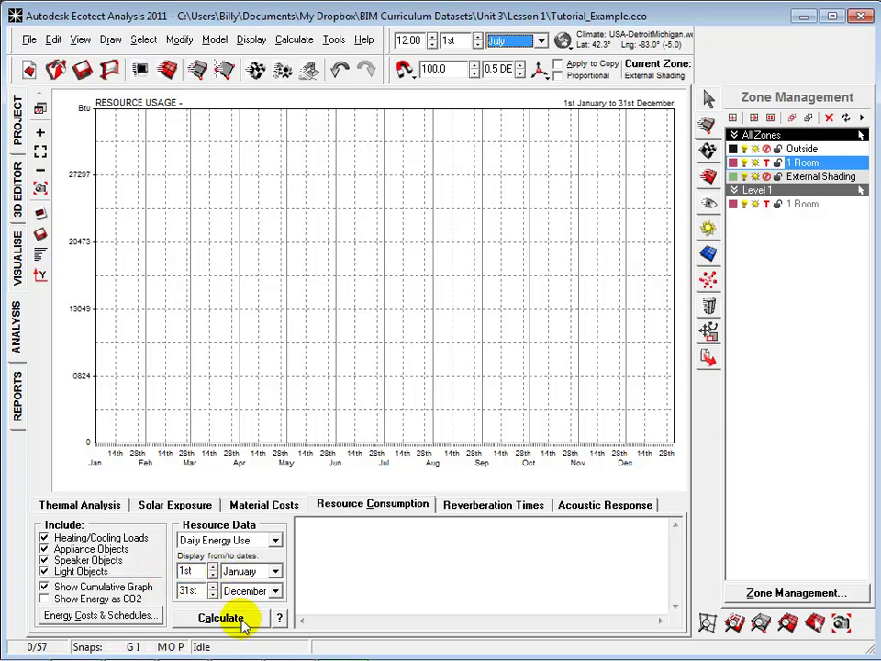
pyautogui.click(210, 619)
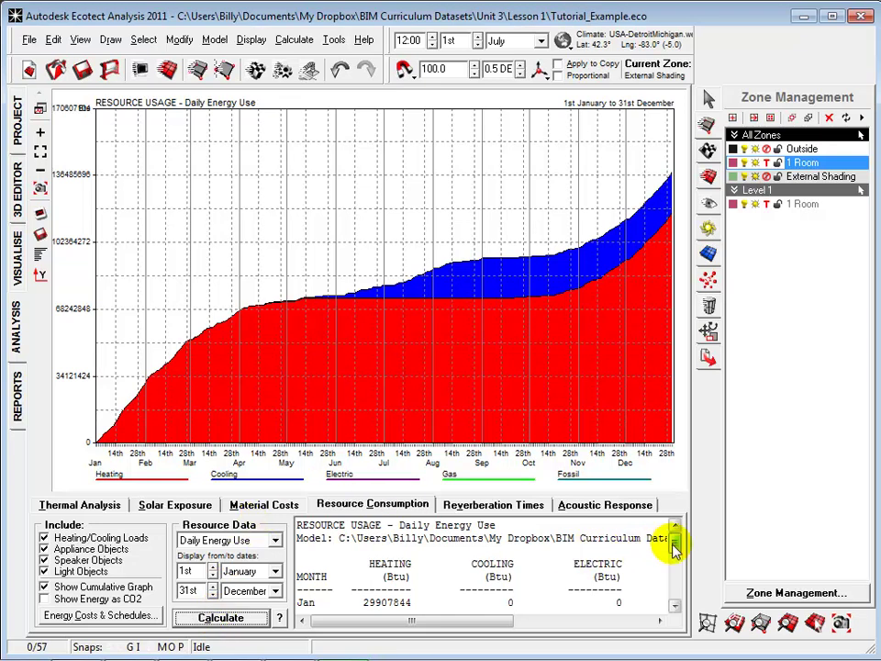
pyautogui.moveTo(672, 548); pyautogui.dragTo(672, 561)
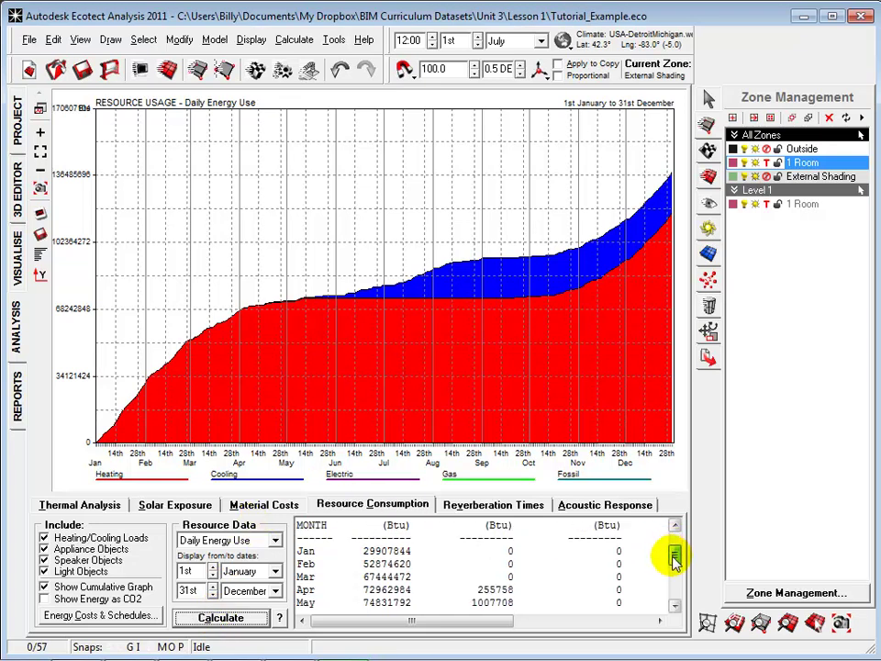
pyautogui.moveTo(673, 559); pyautogui.dragTo(673, 594)
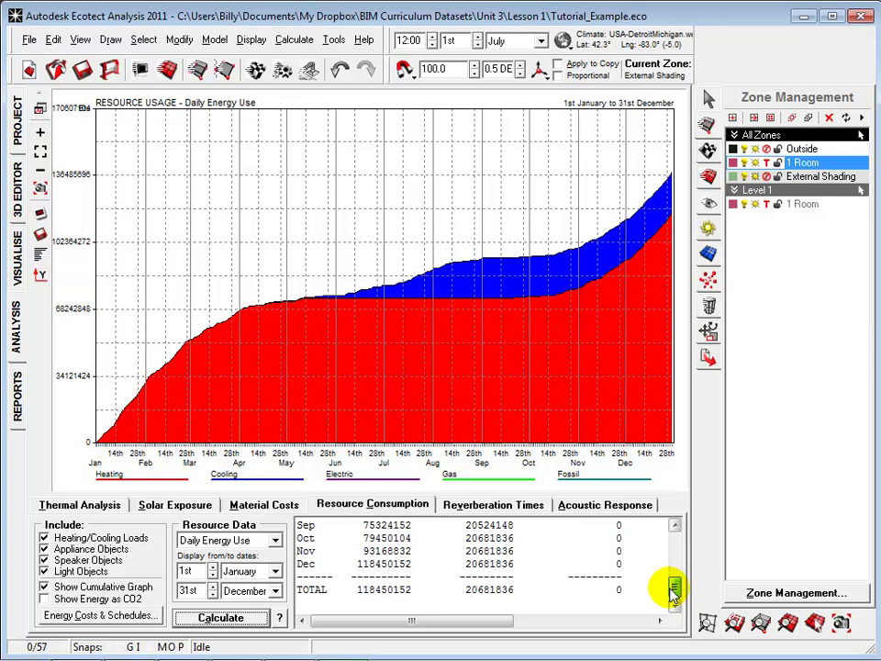
pyautogui.click(44, 587)
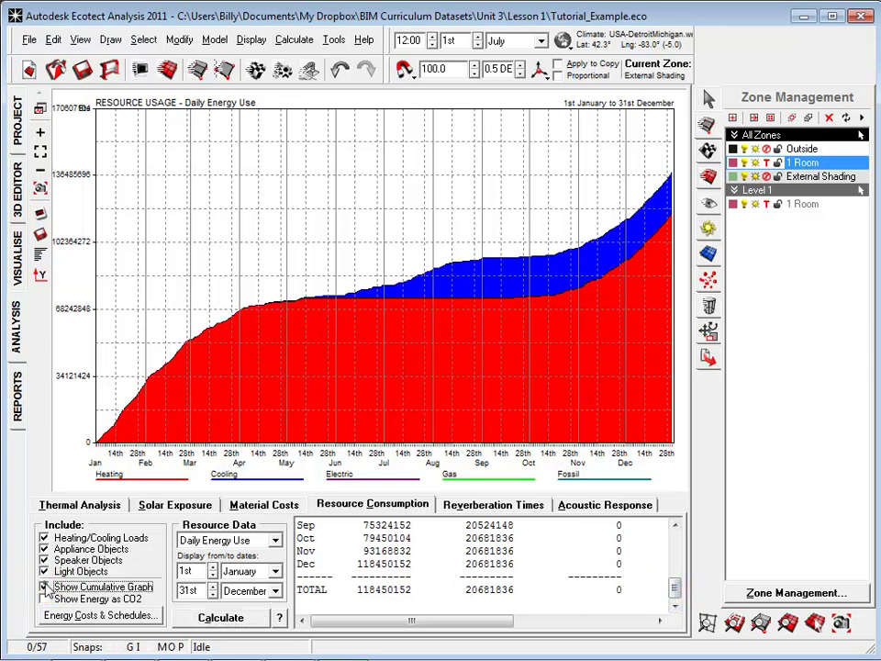
# Recalculate Daily Energy Use as a non-cumulative graph and scroll the report table
pyautogui.click(230, 618)
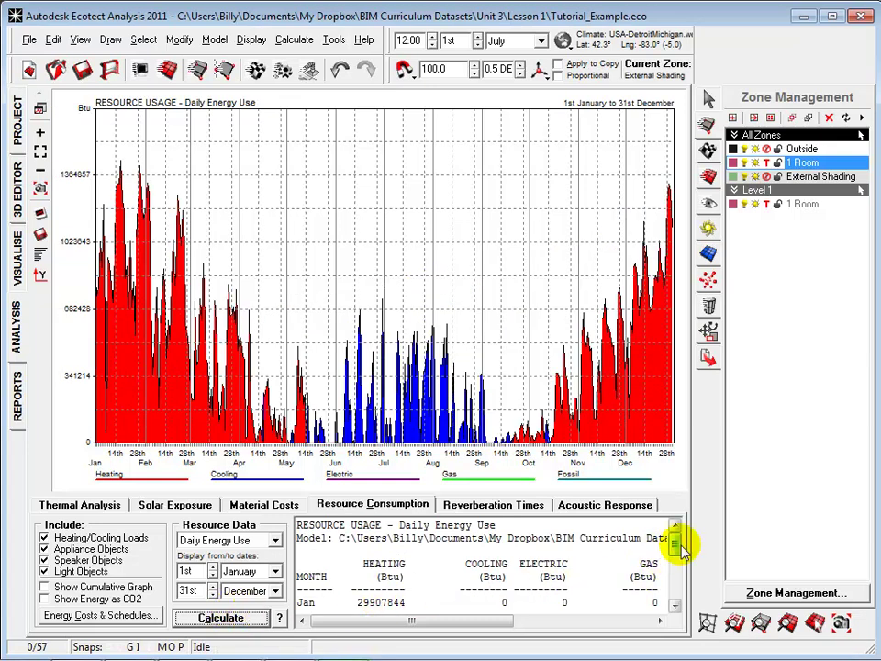
pyautogui.moveTo(679, 545); pyautogui.dragTo(677, 586)
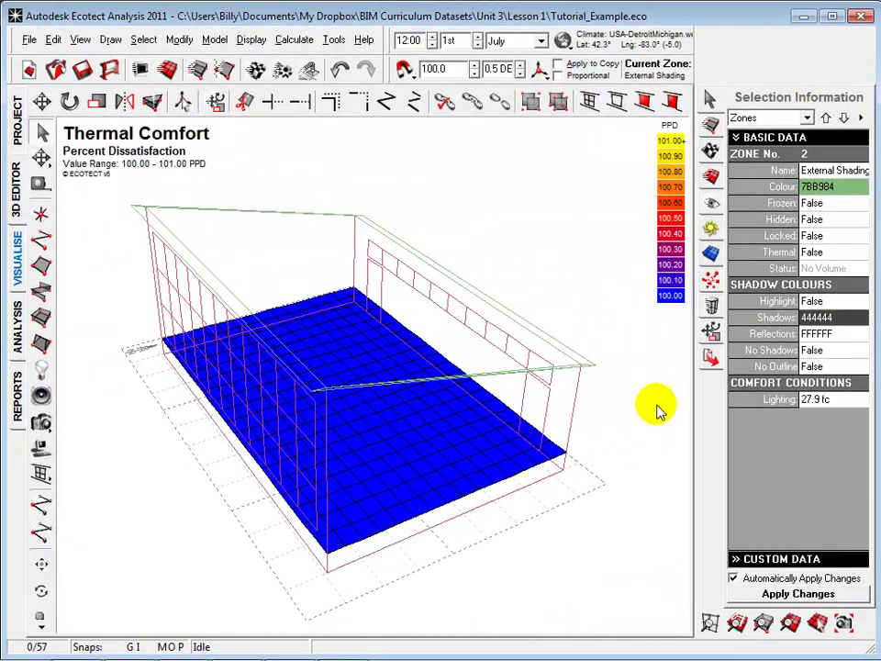
# Select all four walls that share the BrickTimberFrame primary material
pyautogui.click(578, 405)
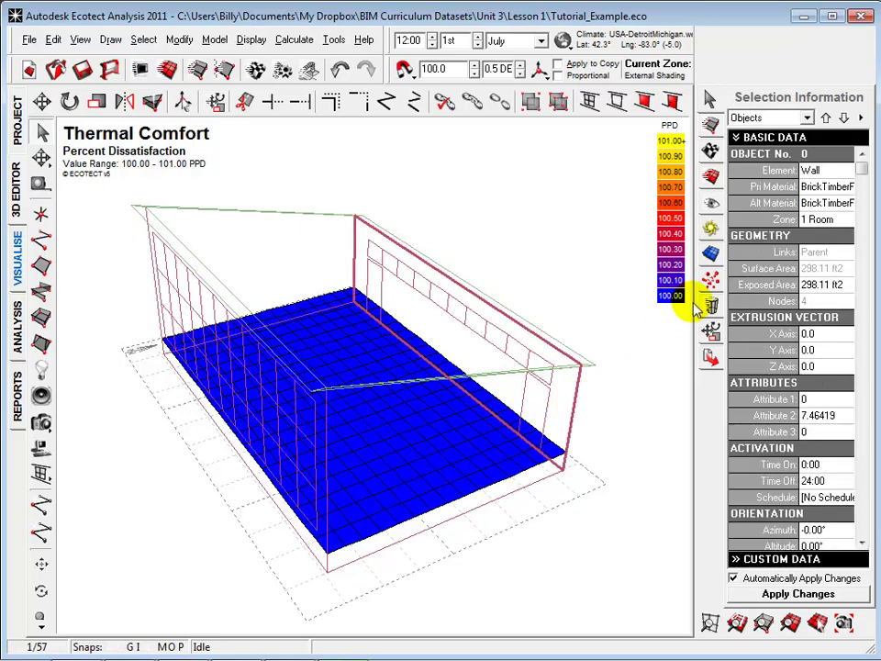
pyautogui.moveTo(694, 296); pyautogui.dragTo(624, 317)
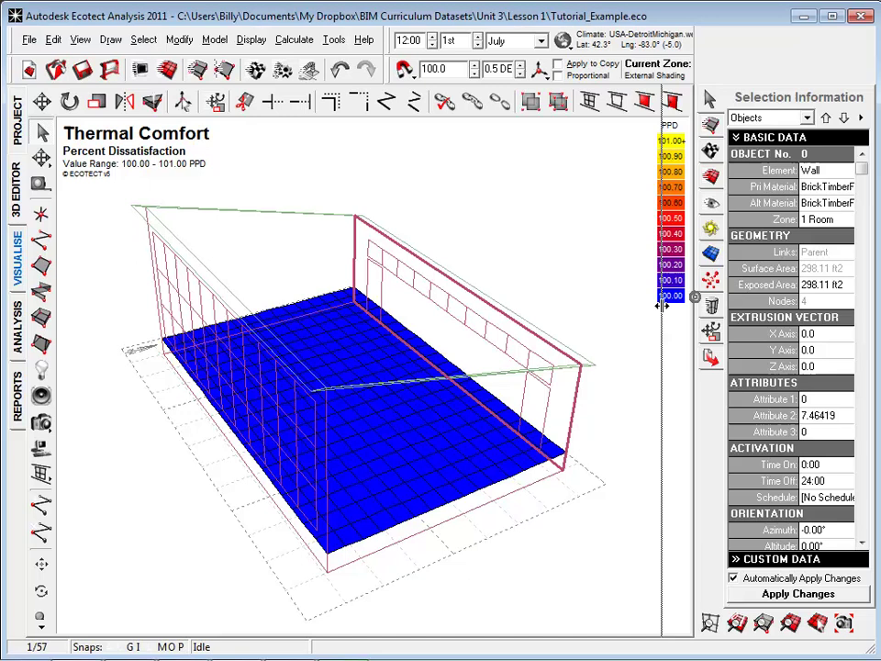
pyautogui.click(817, 186)
pyautogui.click(846, 187)
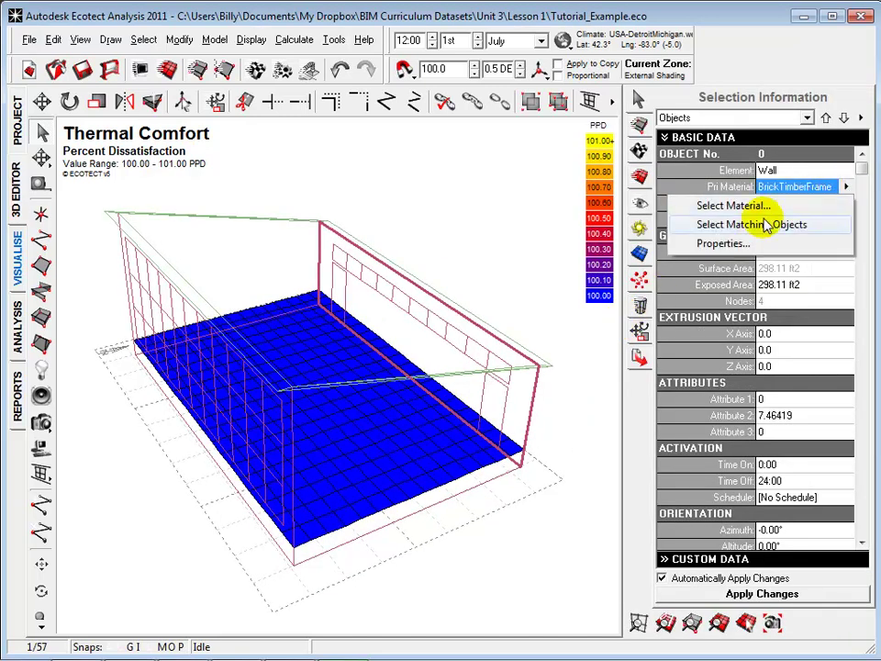
pyautogui.click(731, 224)
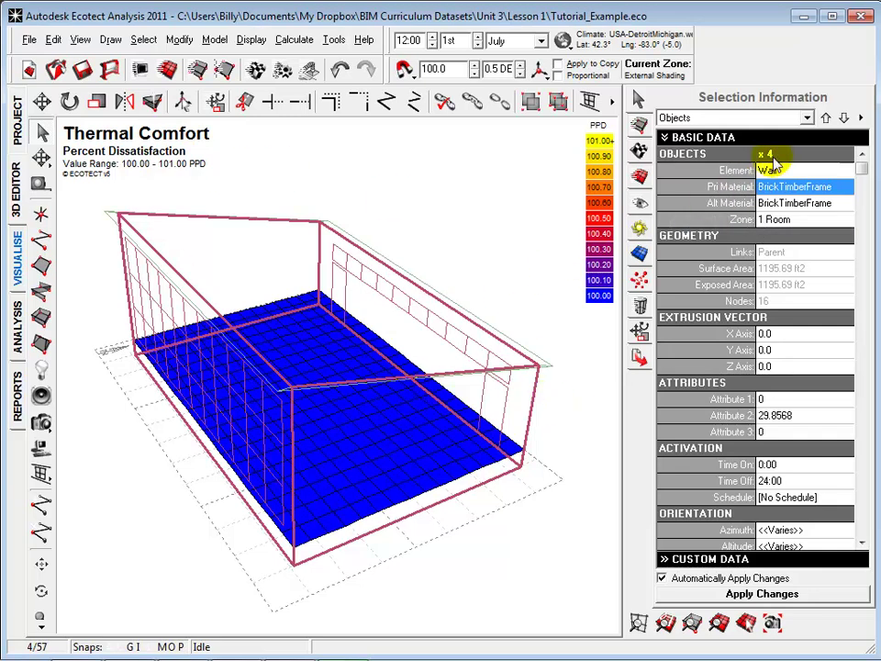
pyautogui.click(773, 199)
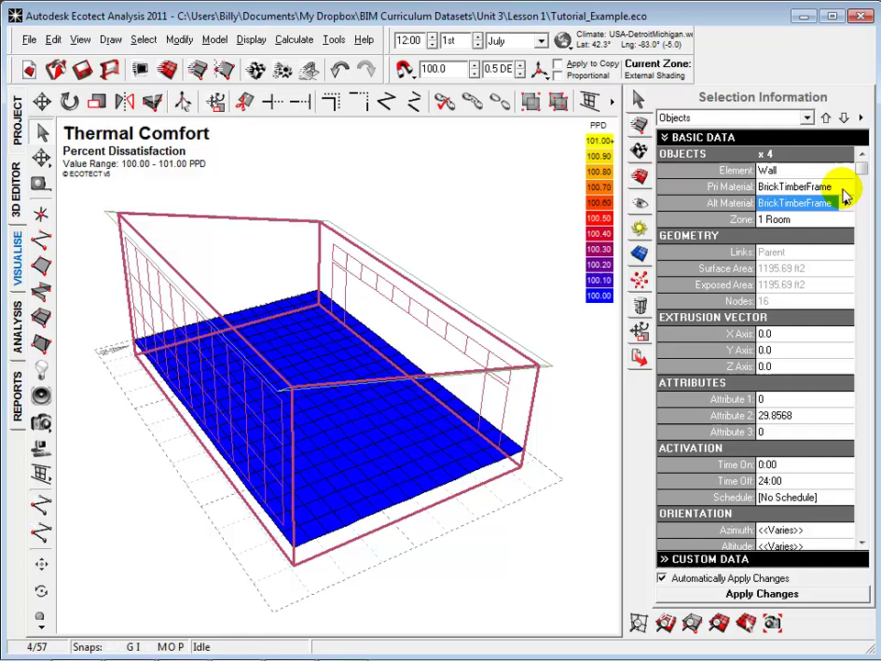
pyautogui.click(844, 189)
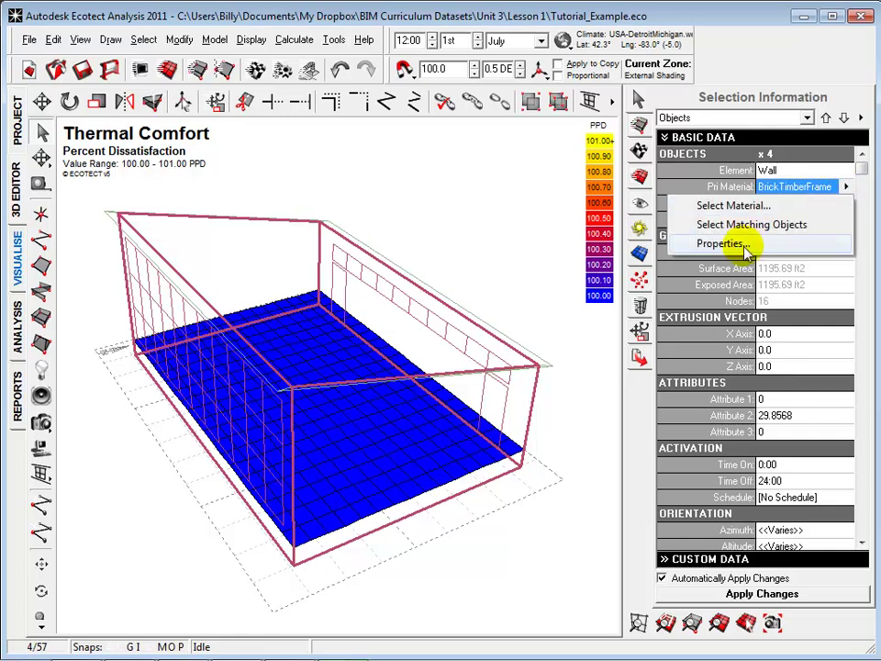
# Compare the thermal properties of BrickTimberFrame and ReverseBrickVeneer_R20 in the material properties window
pyautogui.click(729, 244)
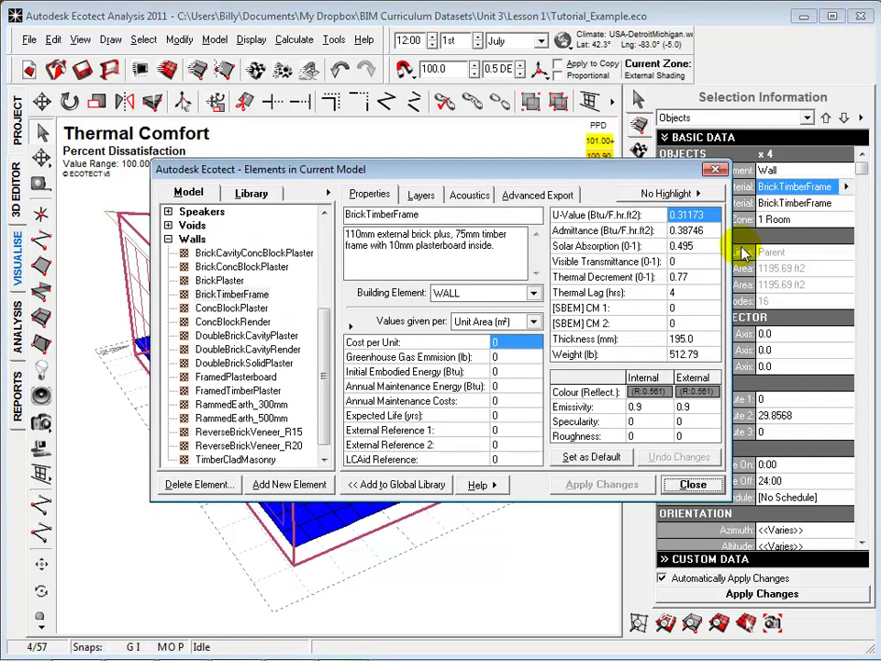
pyautogui.click(240, 293)
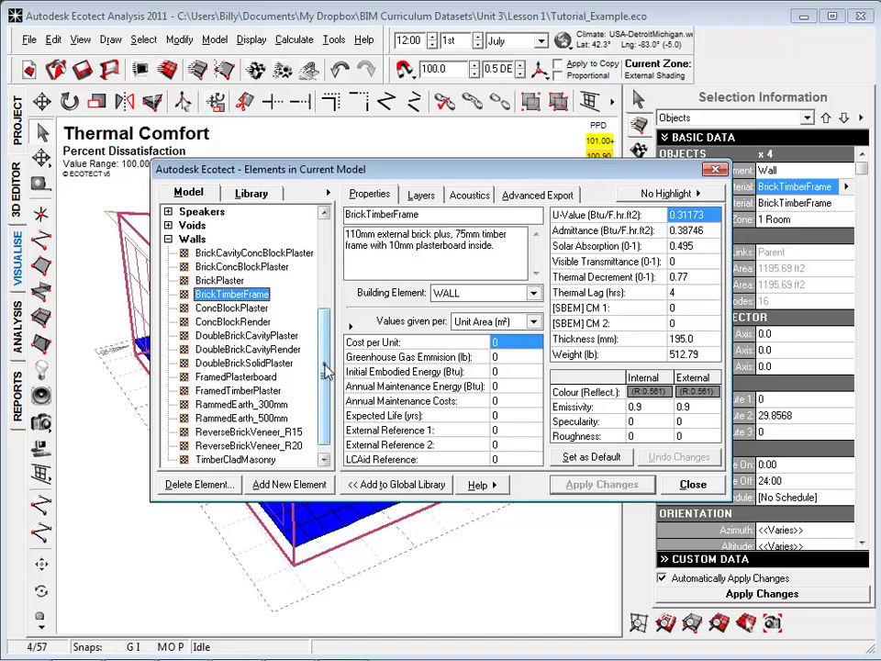
pyautogui.scroll(-1, 323, 385)
pyautogui.click(243, 432)
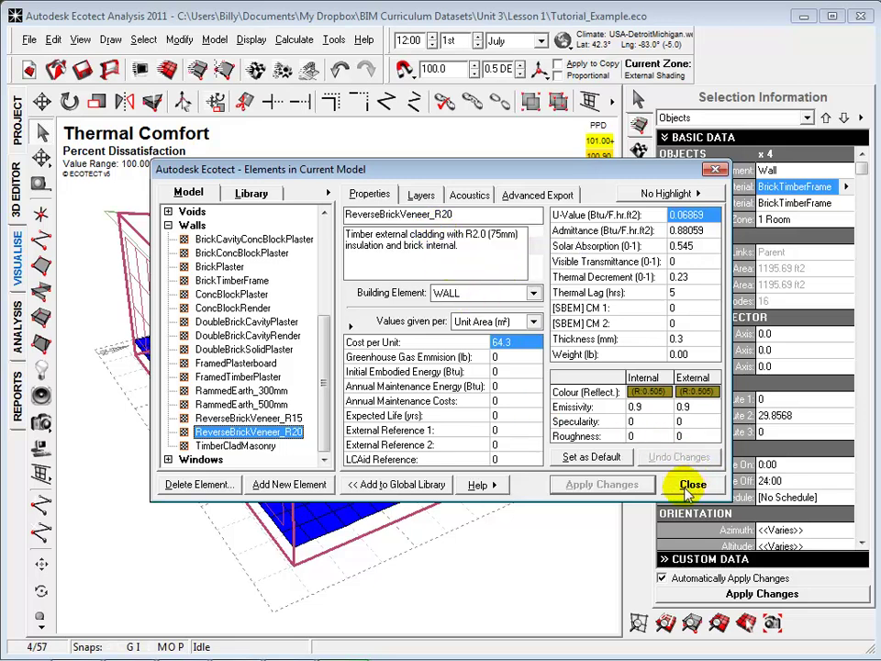
pyautogui.click(688, 483)
pyautogui.click(840, 204)
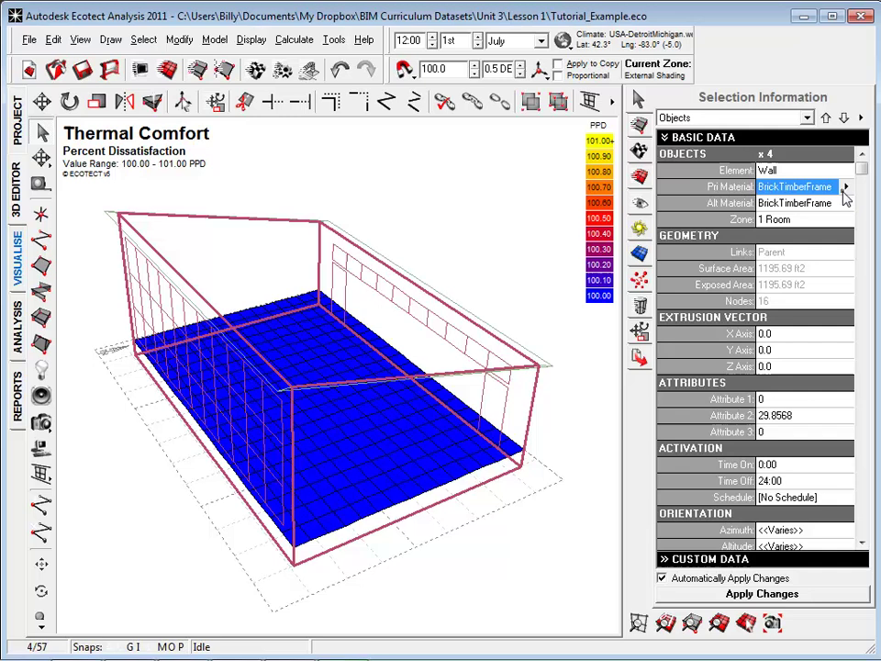
# Assign ReverseBrickVeneer_R20 as both primary and alternate material of the selected walls
pyautogui.click(842, 188)
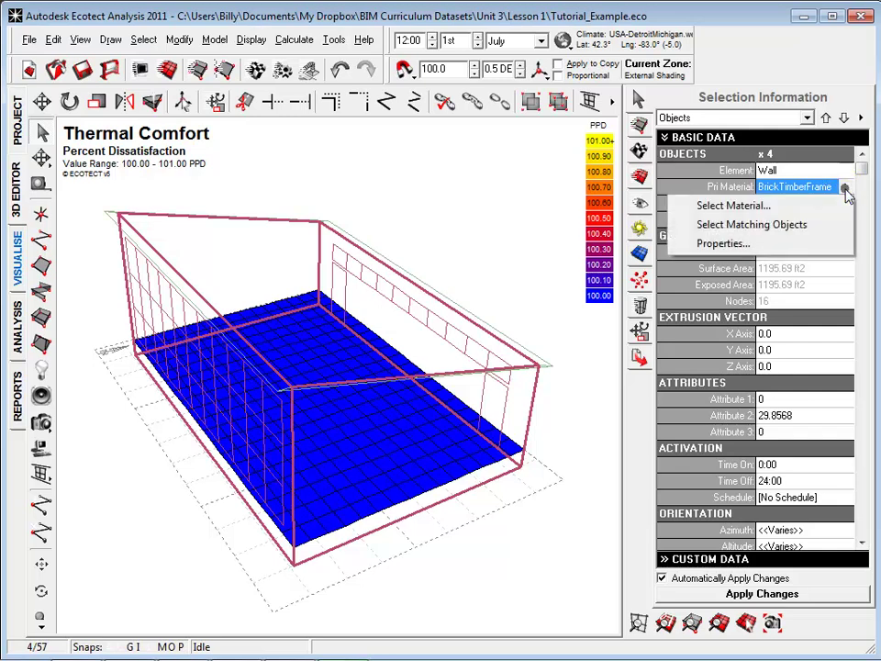
pyautogui.click(792, 208)
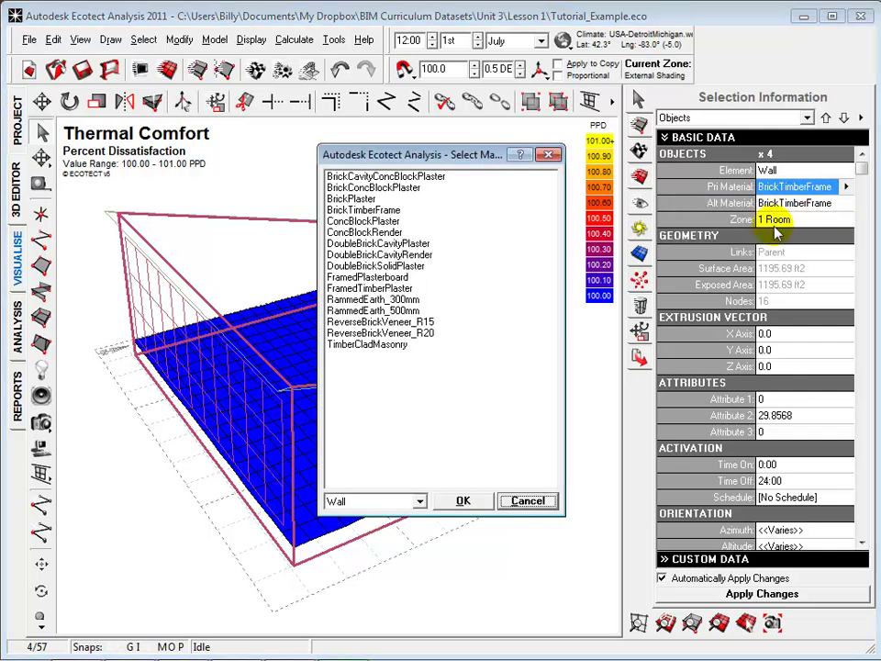
pyautogui.click(436, 334)
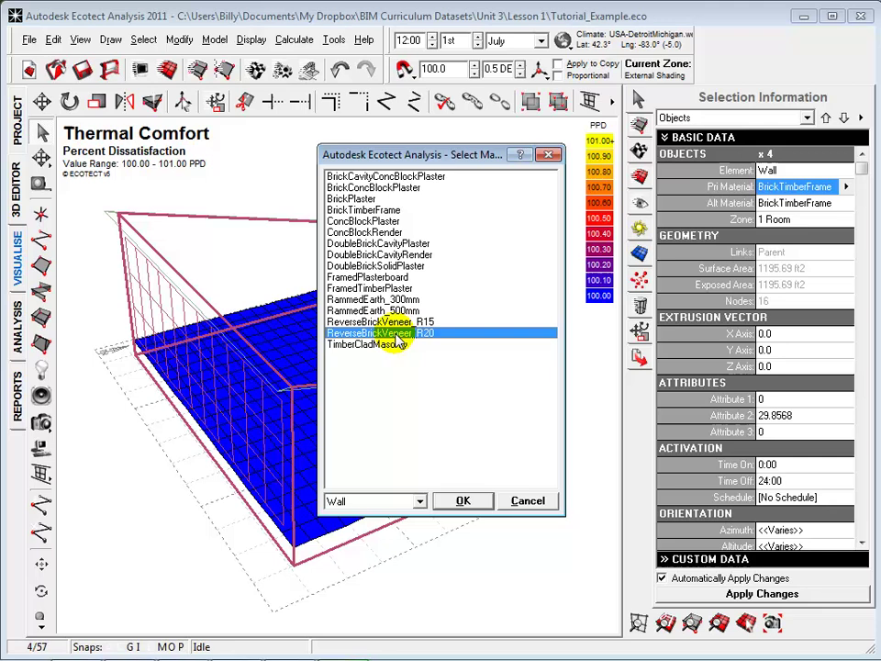
pyautogui.click(464, 500)
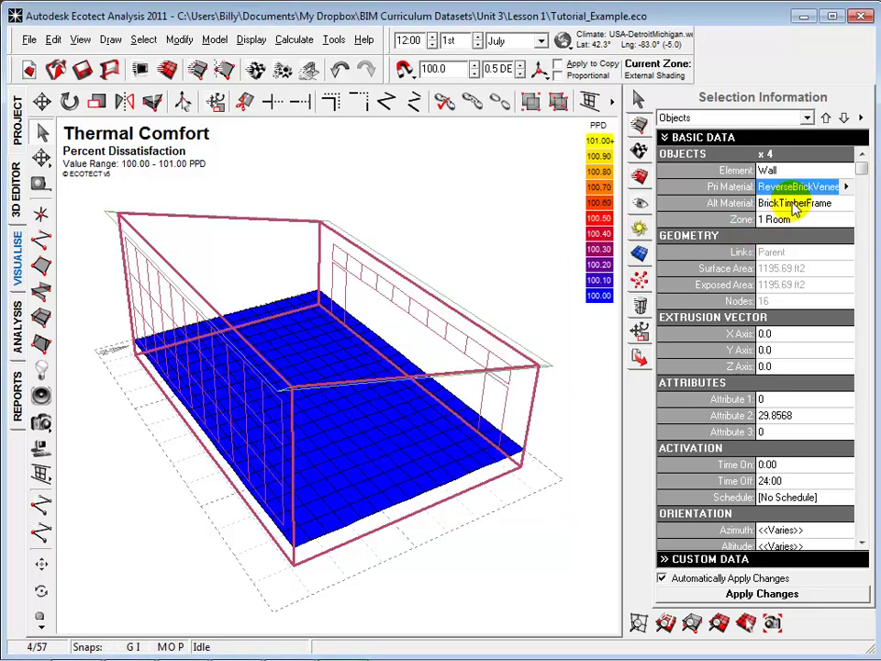
pyautogui.click(840, 204)
pyautogui.click(733, 222)
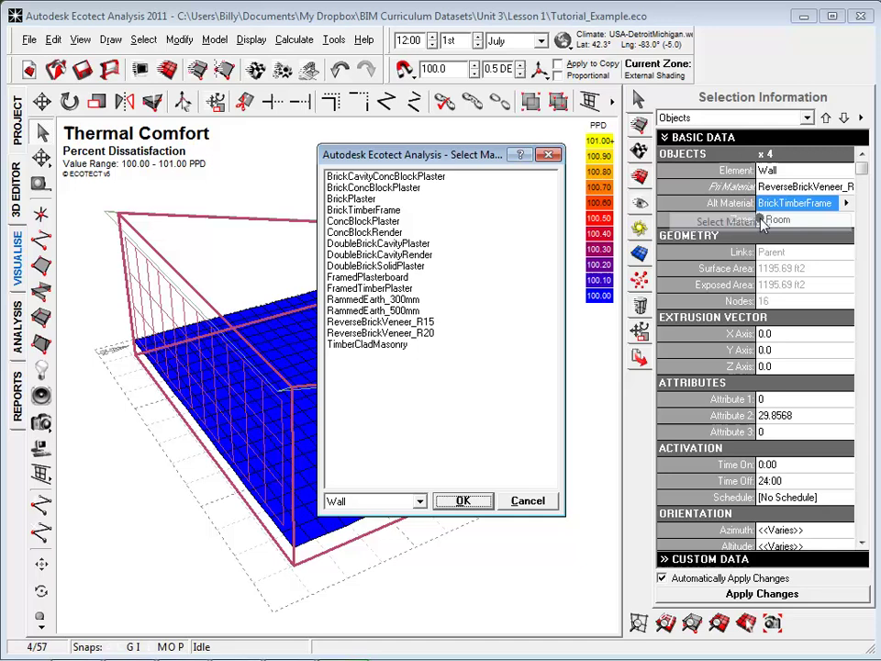
pyautogui.click(404, 333)
pyautogui.click(460, 500)
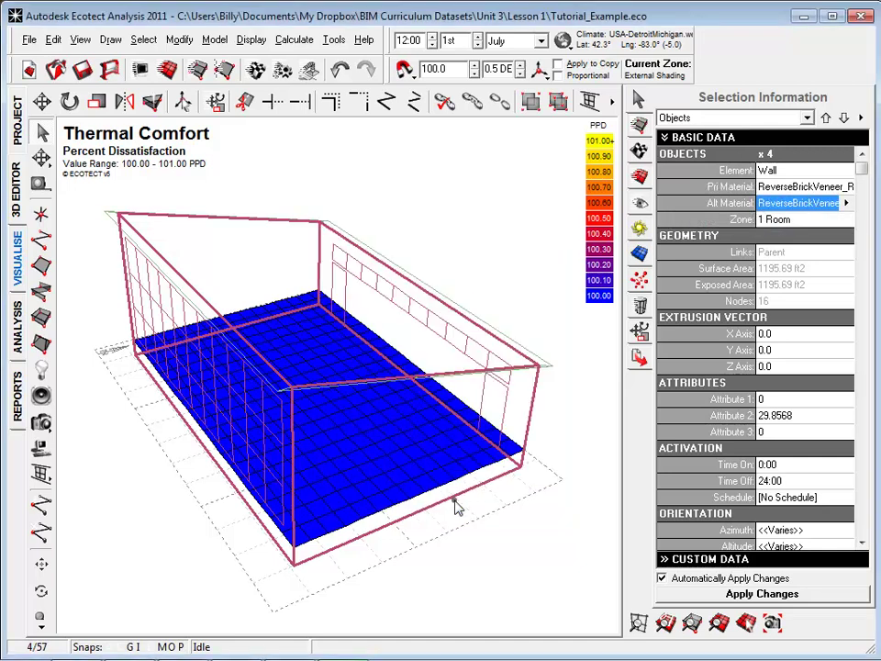
# Deselect the walls, then check the right and front-left walls' new material
pyautogui.click(508, 231)
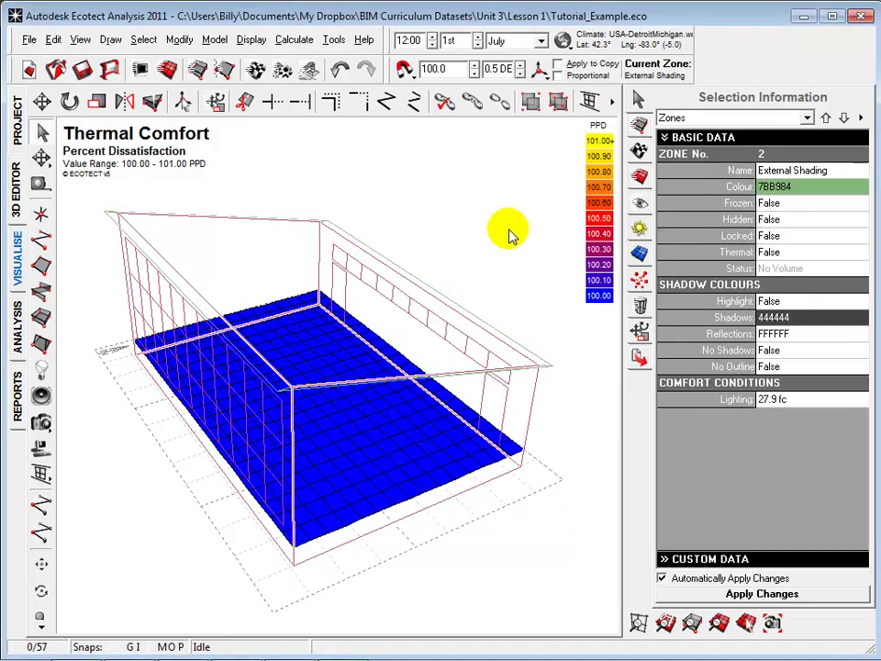
pyautogui.click(534, 402)
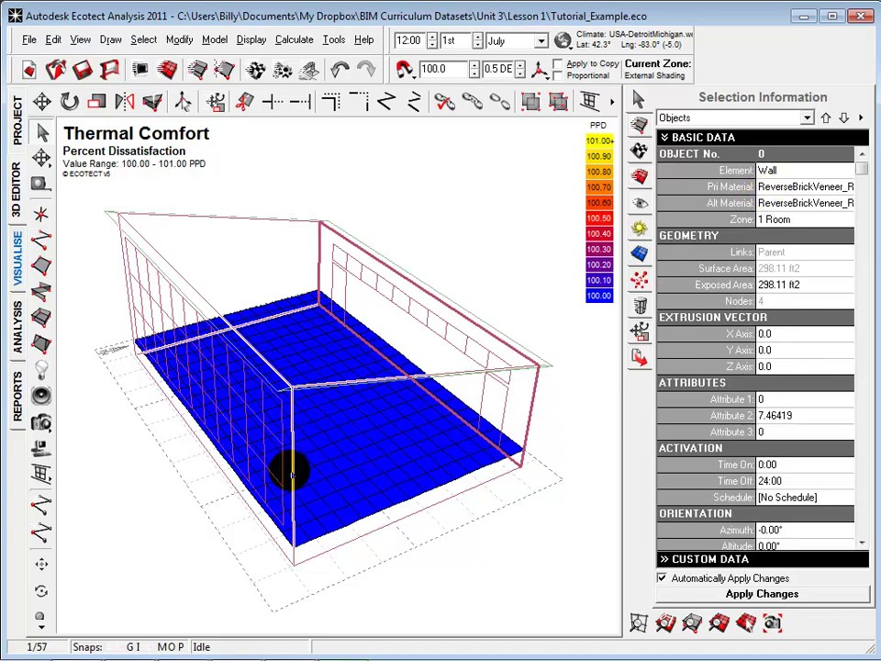
pyautogui.click(291, 473)
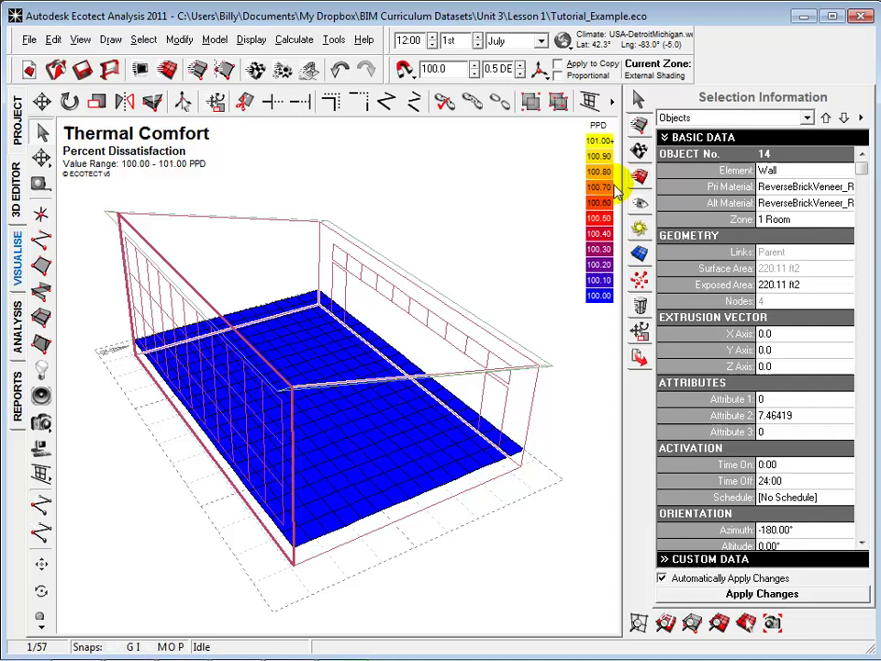
# Recalculate Resource Consumption for the re-clad walls and review January heating of 25,768,684 Btu
pyautogui.click(14, 338)
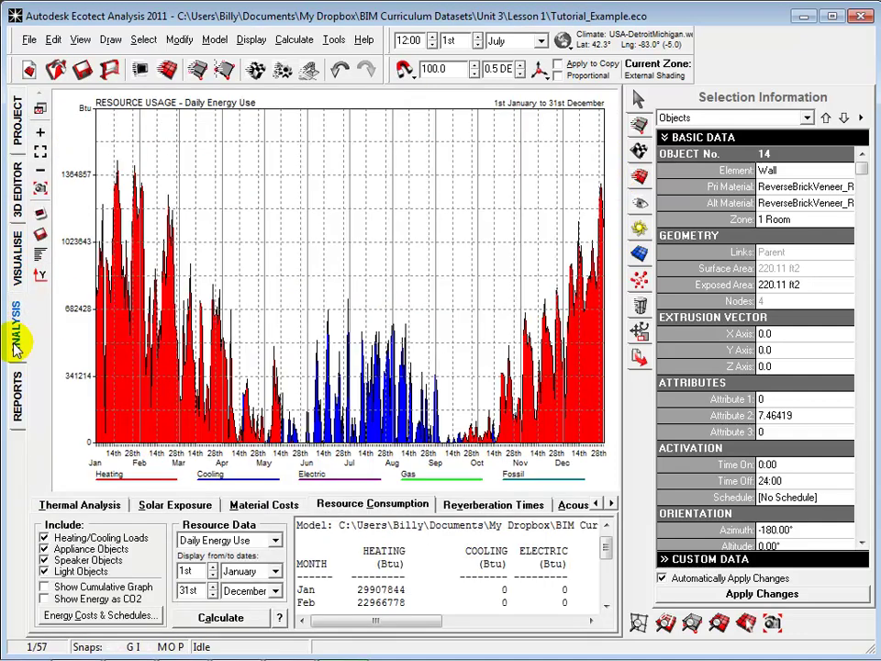
pyautogui.click(16, 395)
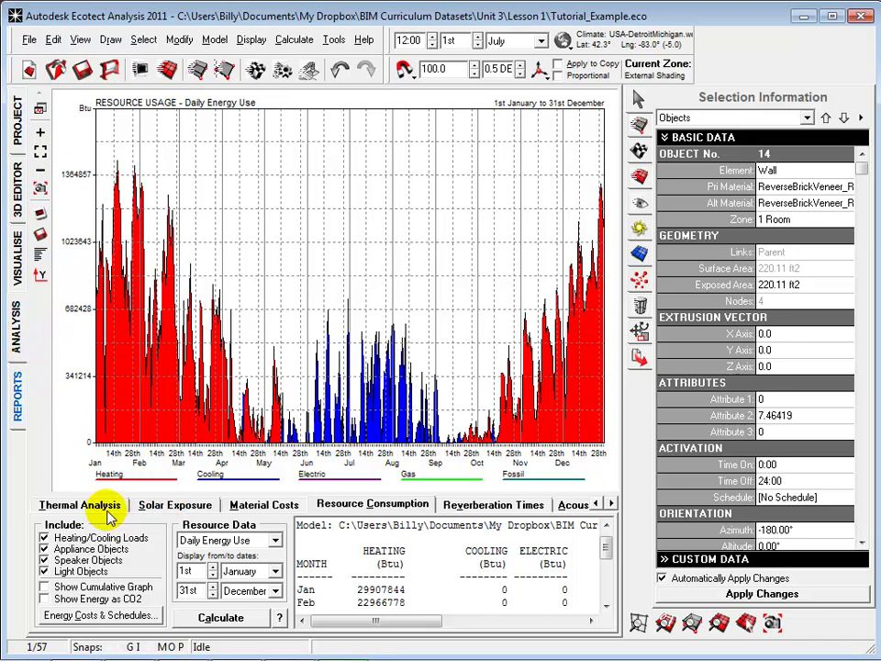
pyautogui.click(231, 619)
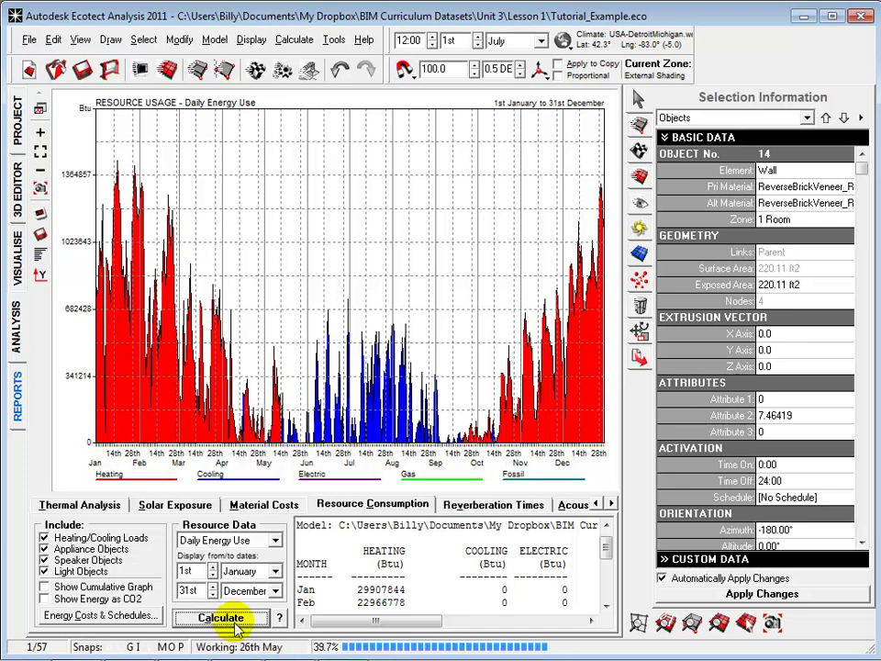
pyautogui.click(233, 623)
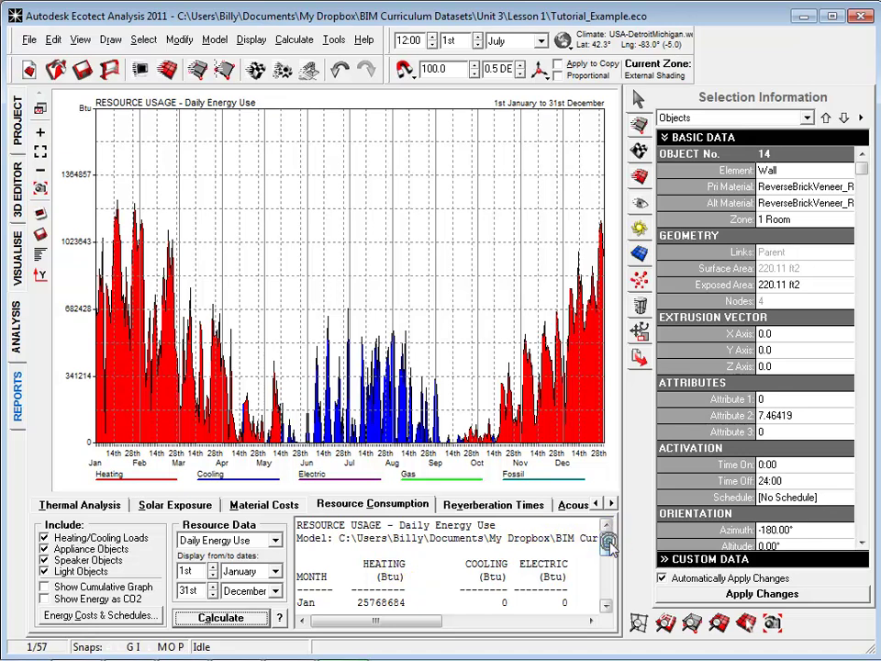
pyautogui.moveTo(609, 543)
pyautogui.mouseDown()
pyautogui.moveTo(610, 588)
pyautogui.moveTo(608, 566)
pyautogui.mouseUp()
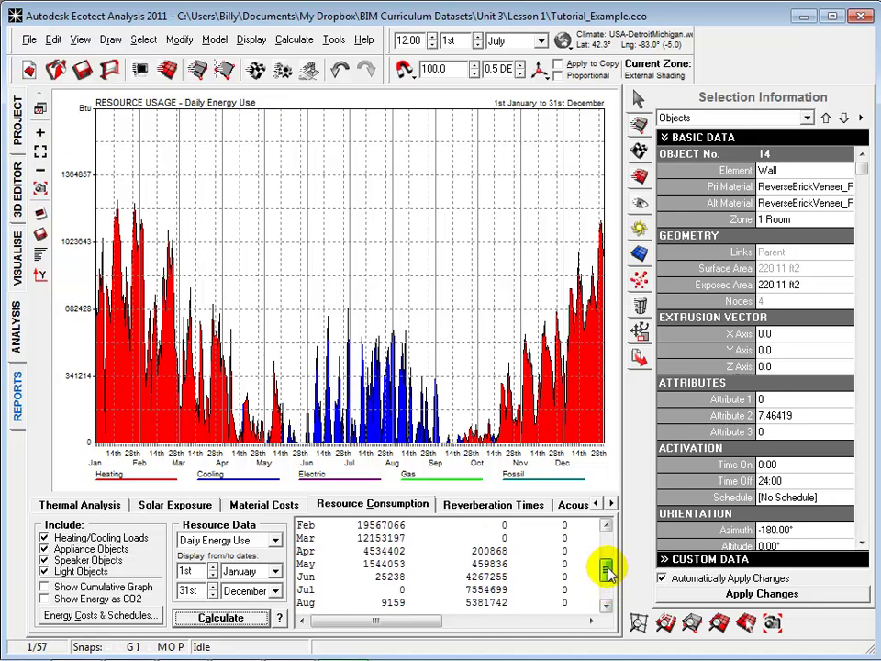
# Recalculate as a cumulative graph, showing totals of 100,651,456 Btu heating and 19,018,186 Btu cooling
pyautogui.click(45, 586)
pyautogui.click(225, 618)
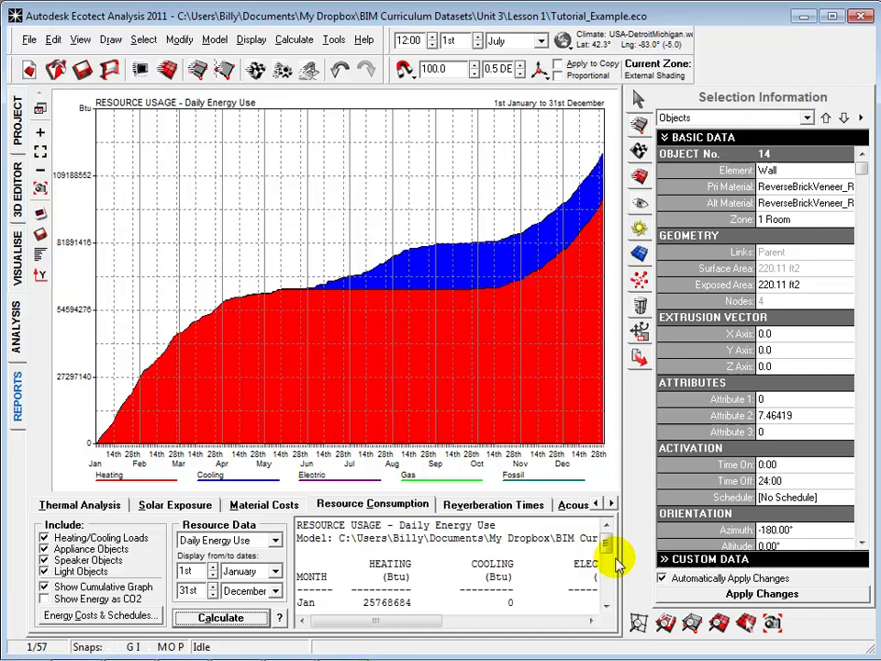
pyautogui.click(606, 545)
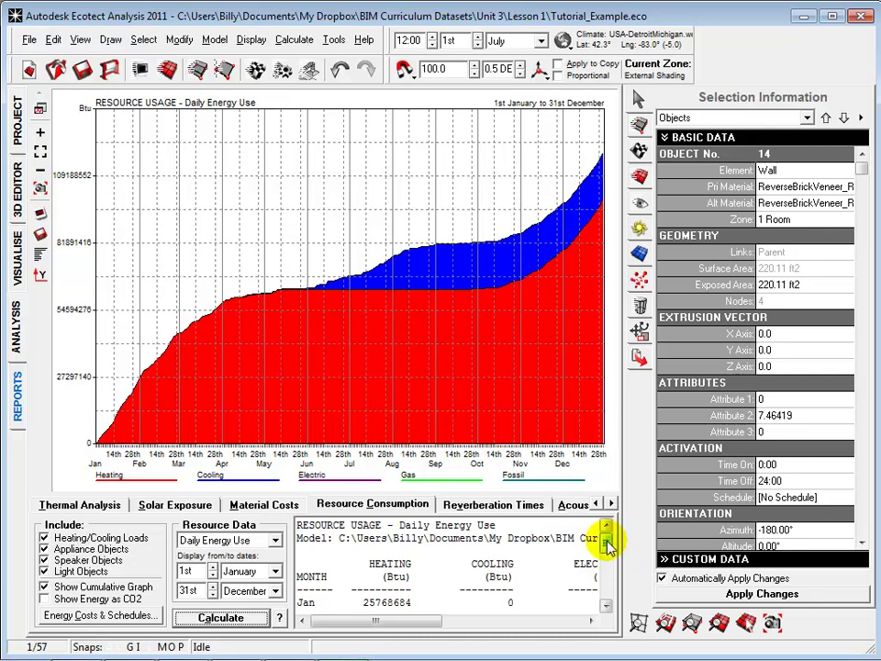
pyautogui.moveTo(606, 545); pyautogui.dragTo(609, 592)
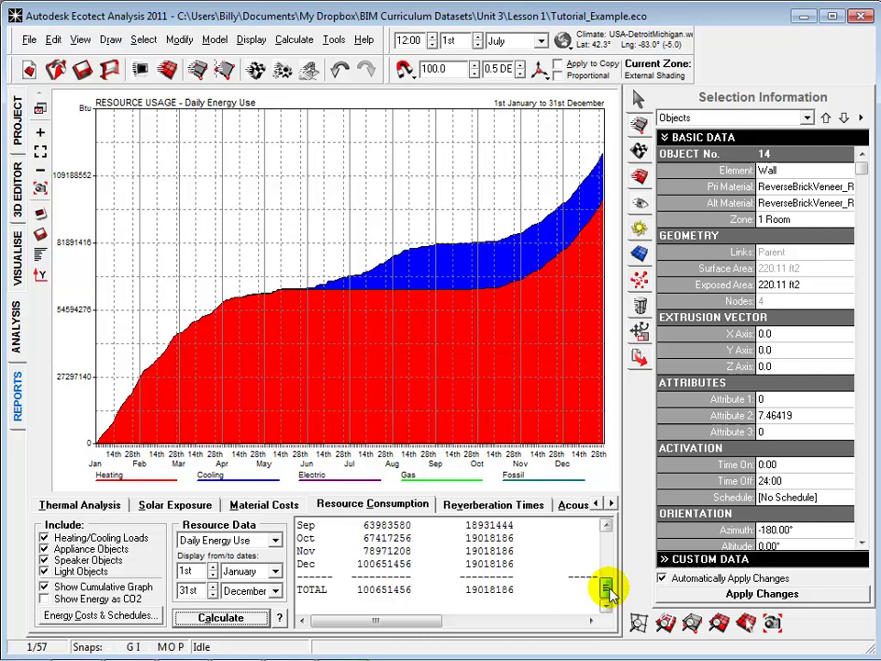